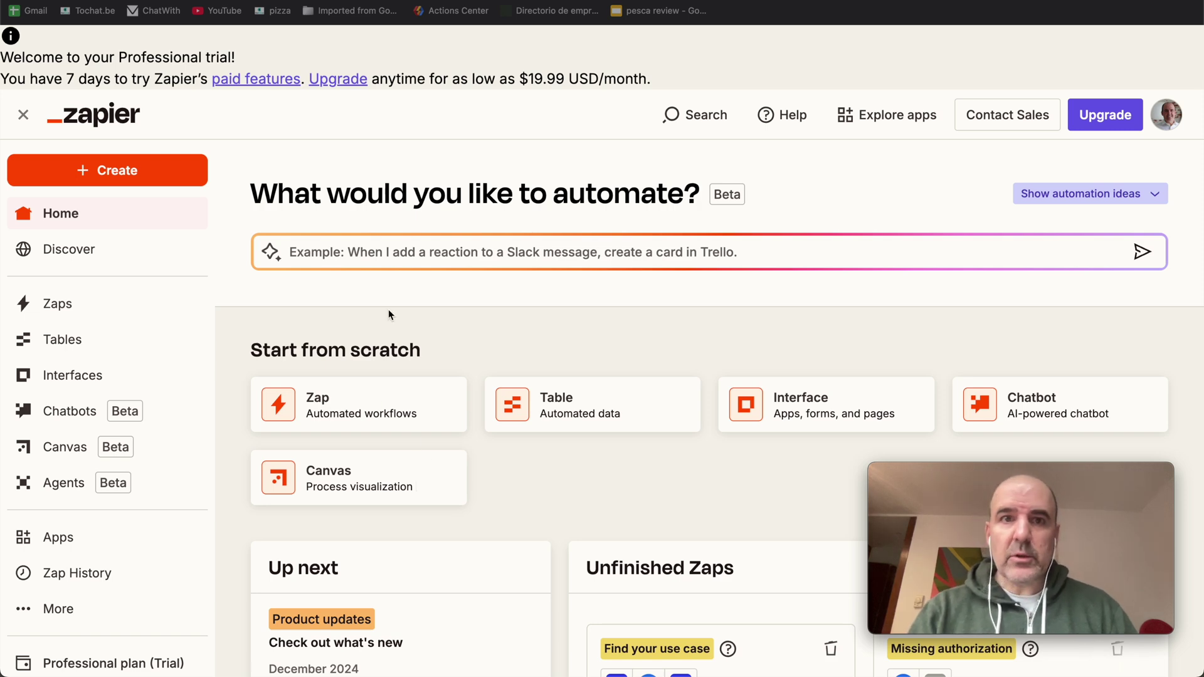
Move from the leads - appsumo sheet to the ChatWith Sales Sumo APP landing page settings
key(ctrl+Tab)
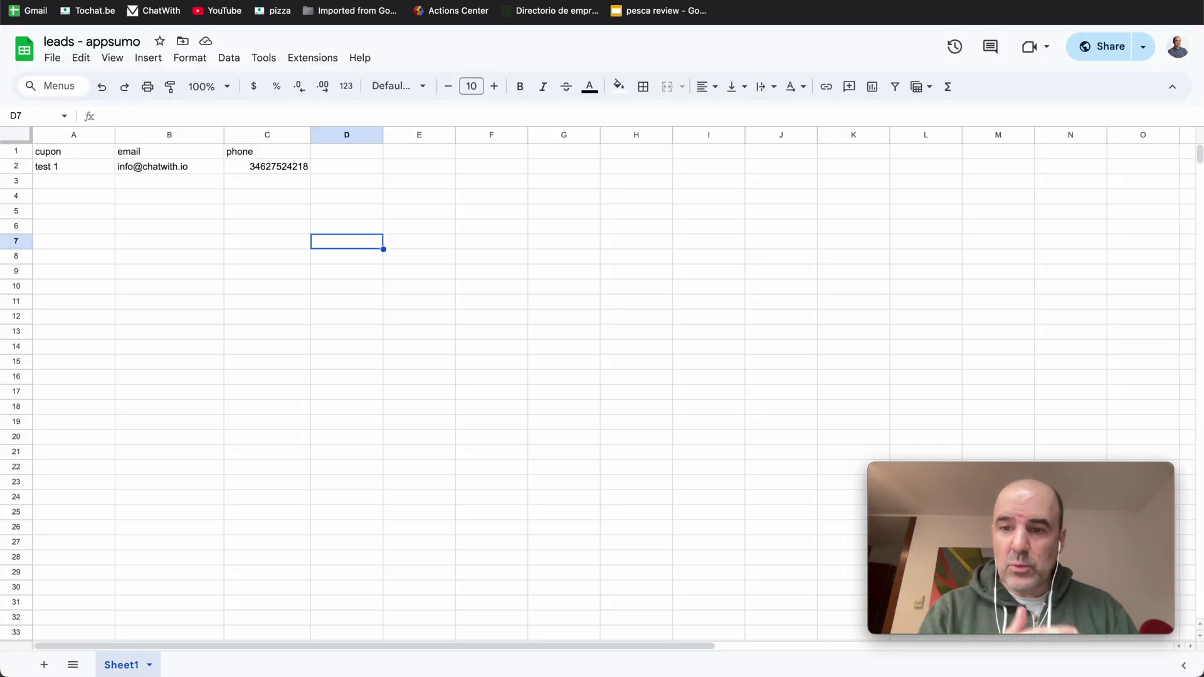
key(ctrl+Tab)
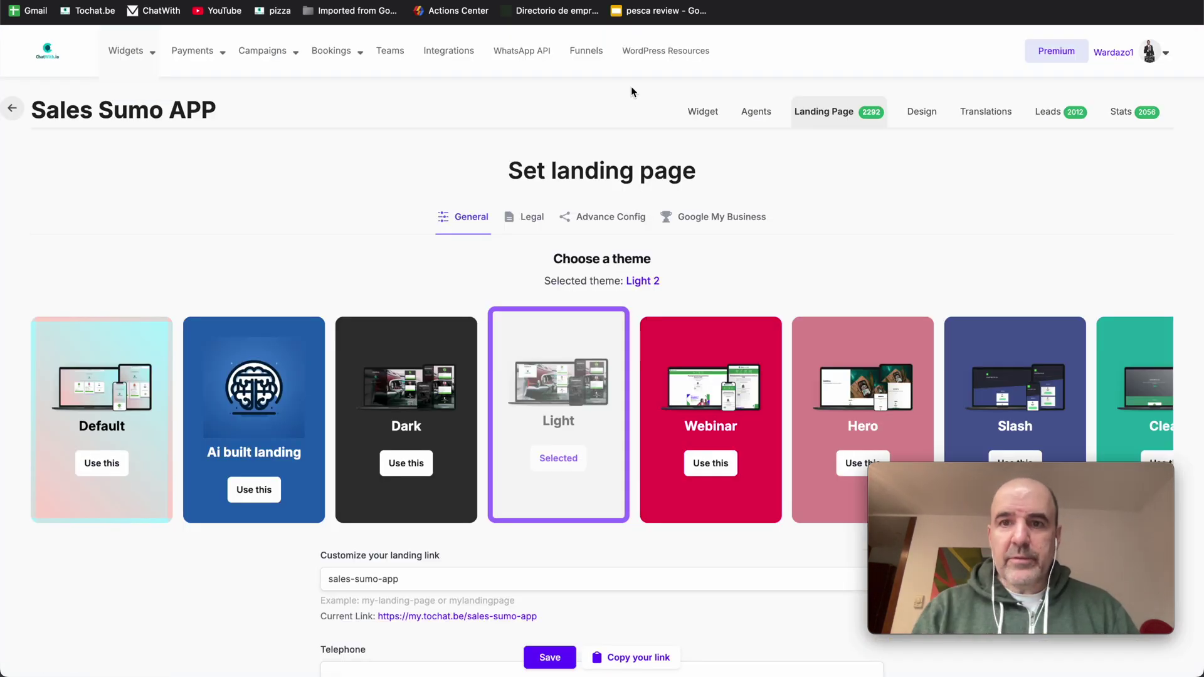
Check the agent form's hidden Gclid field holding {GCLID}, then activate the Sales Sumo APP form
click(756, 113)
click(782, 282)
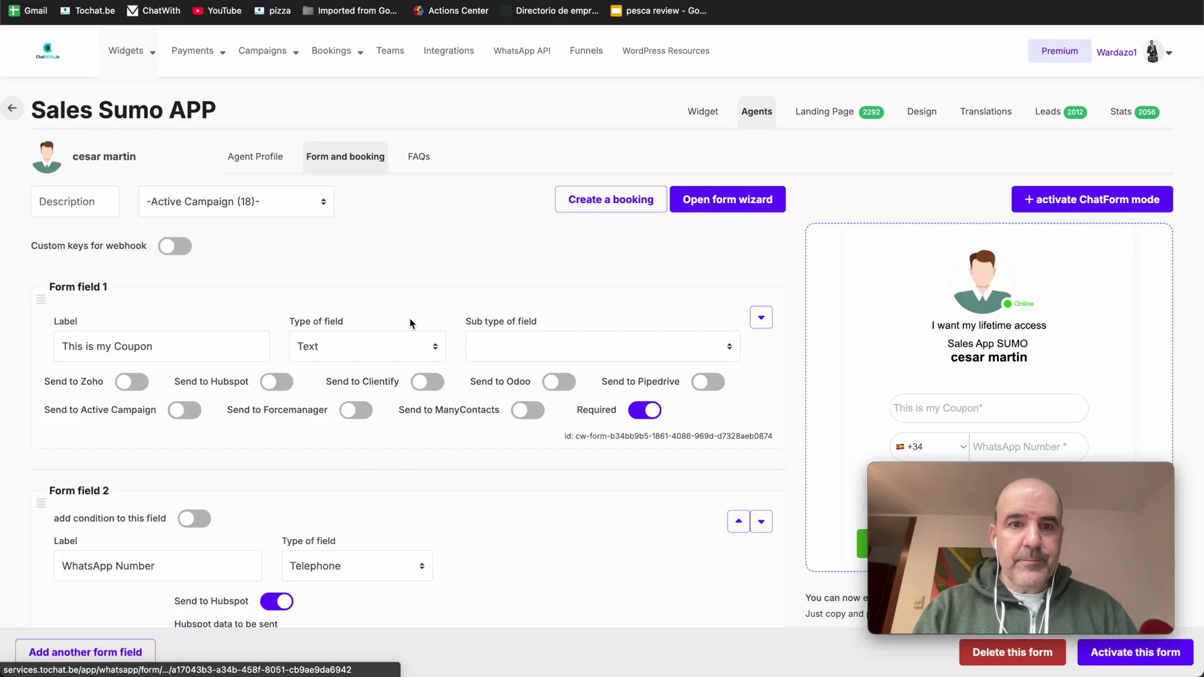
scroll(321, 352, down, 10)
scroll(198, 213, down, 12)
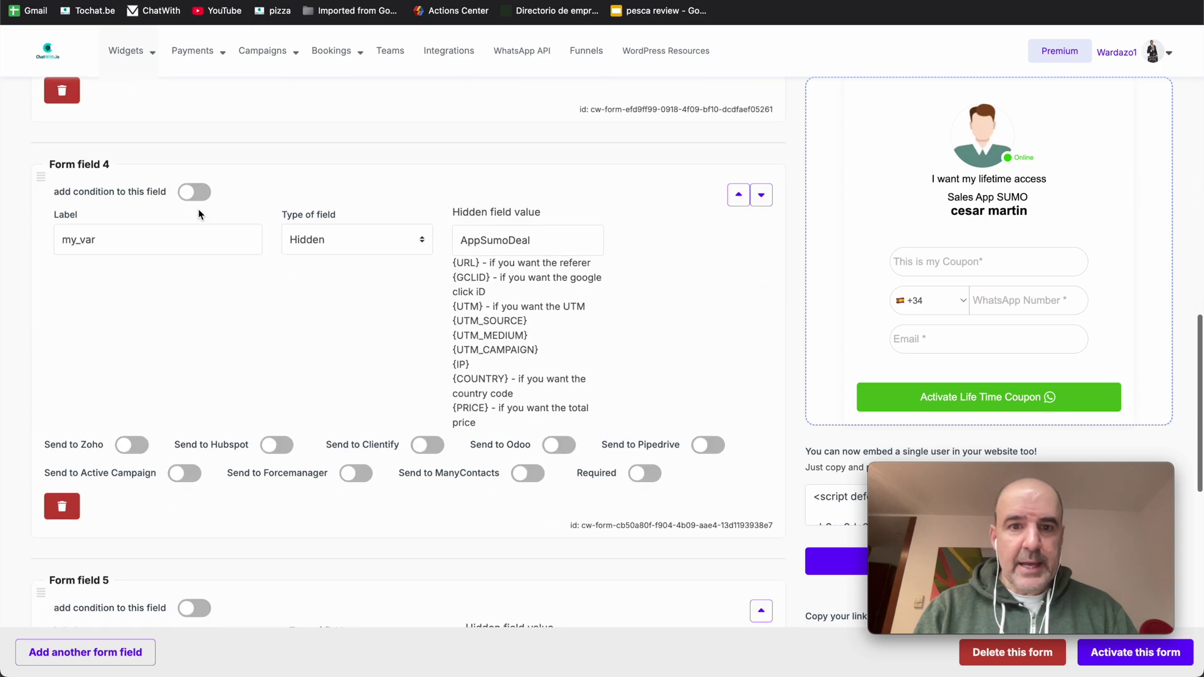
click(269, 246)
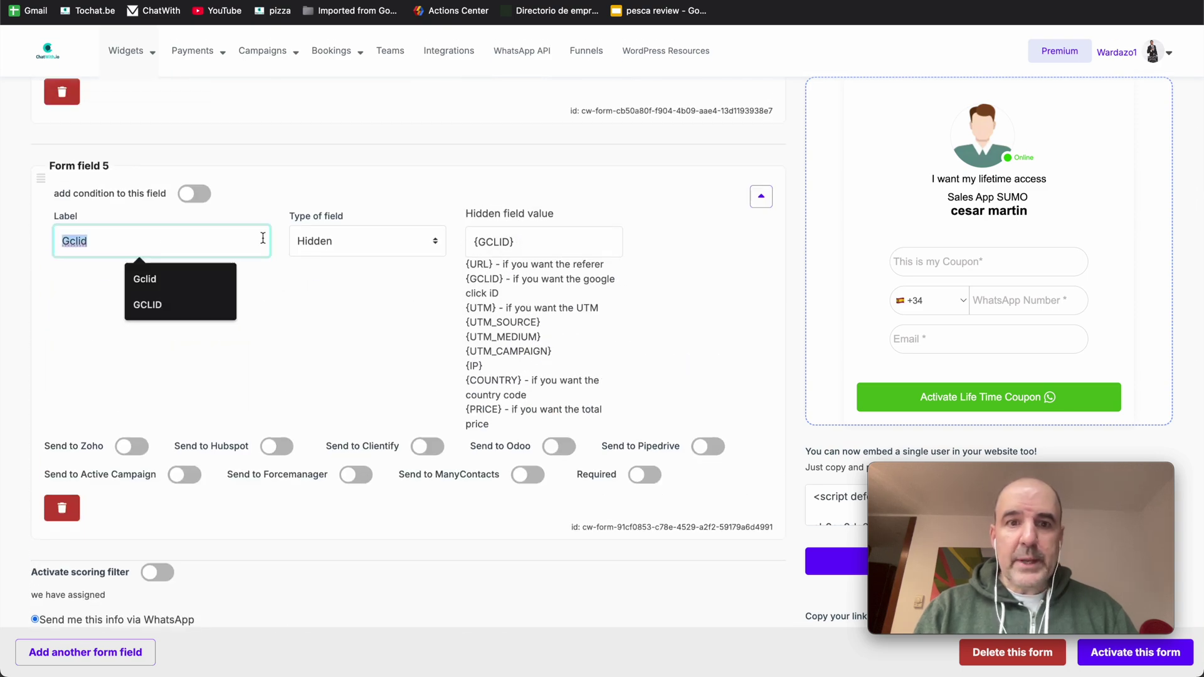
double_click(495, 241)
click(406, 337)
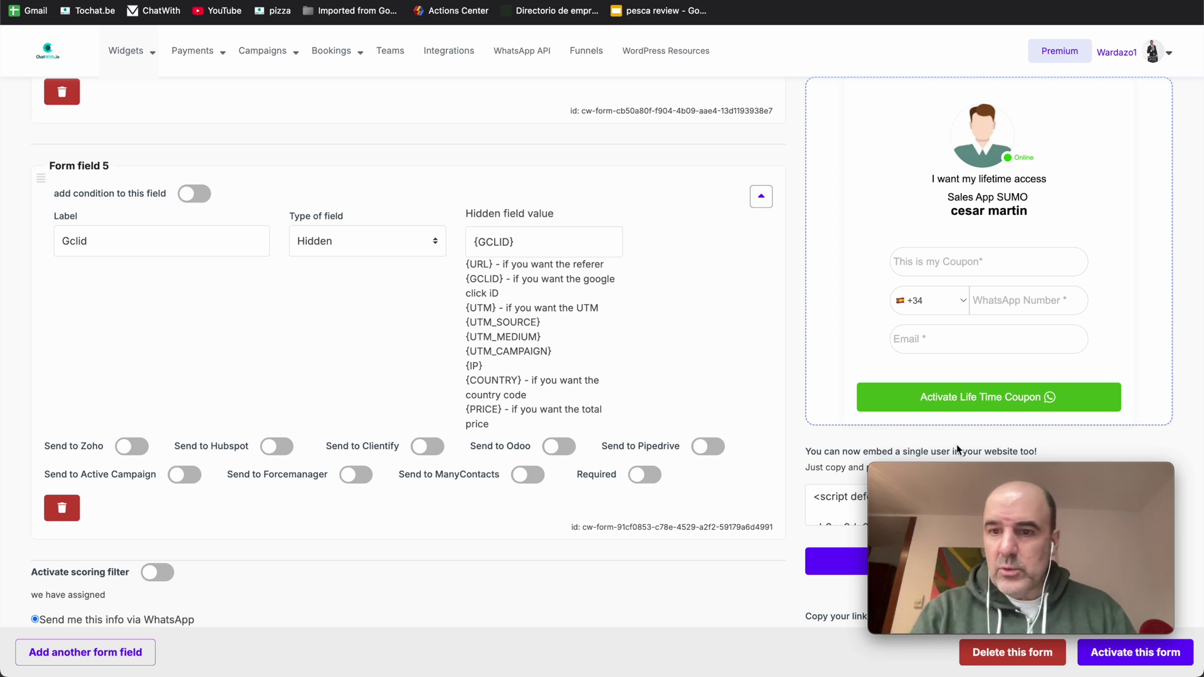
drag(1021, 465, 1012, 438)
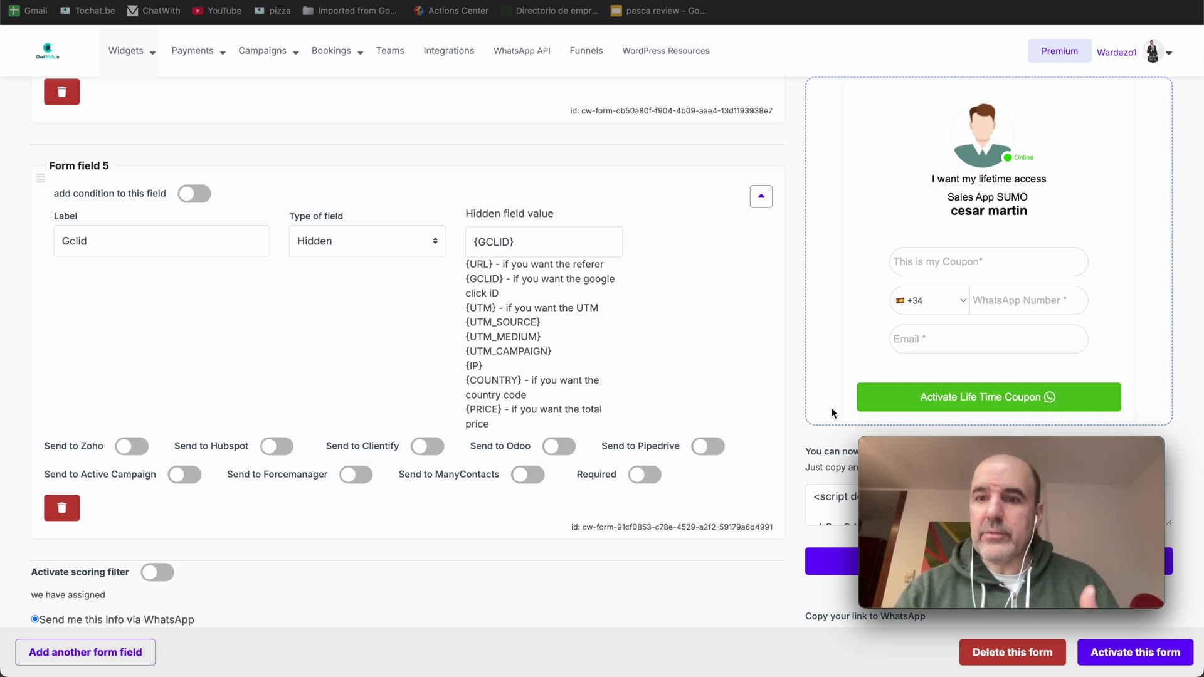
click(1107, 653)
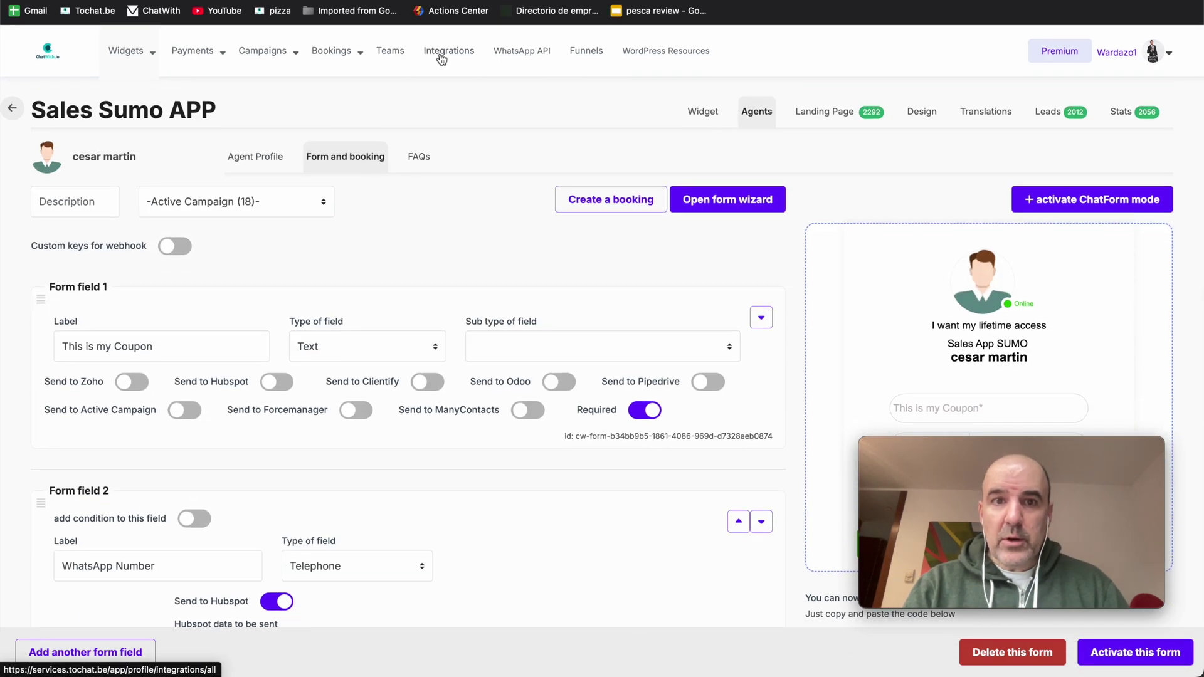
Confirm leads post as json to the Zapier webhook URL, then submit a cupon_name test lead
click(446, 51)
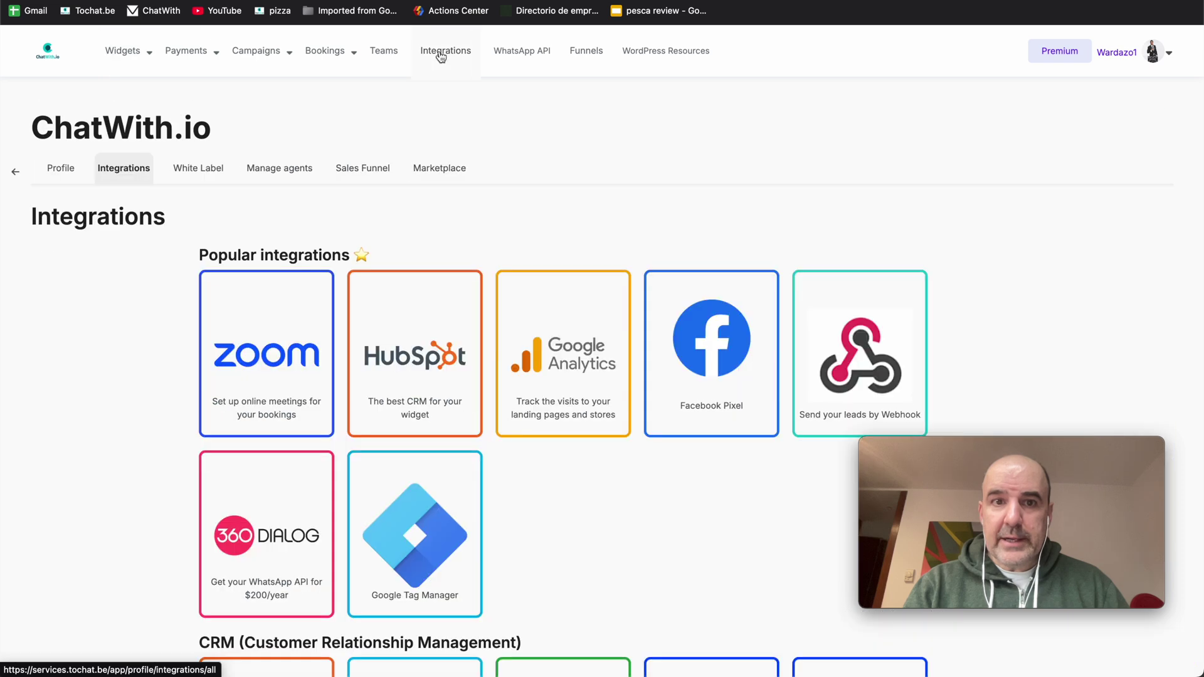
click(779, 322)
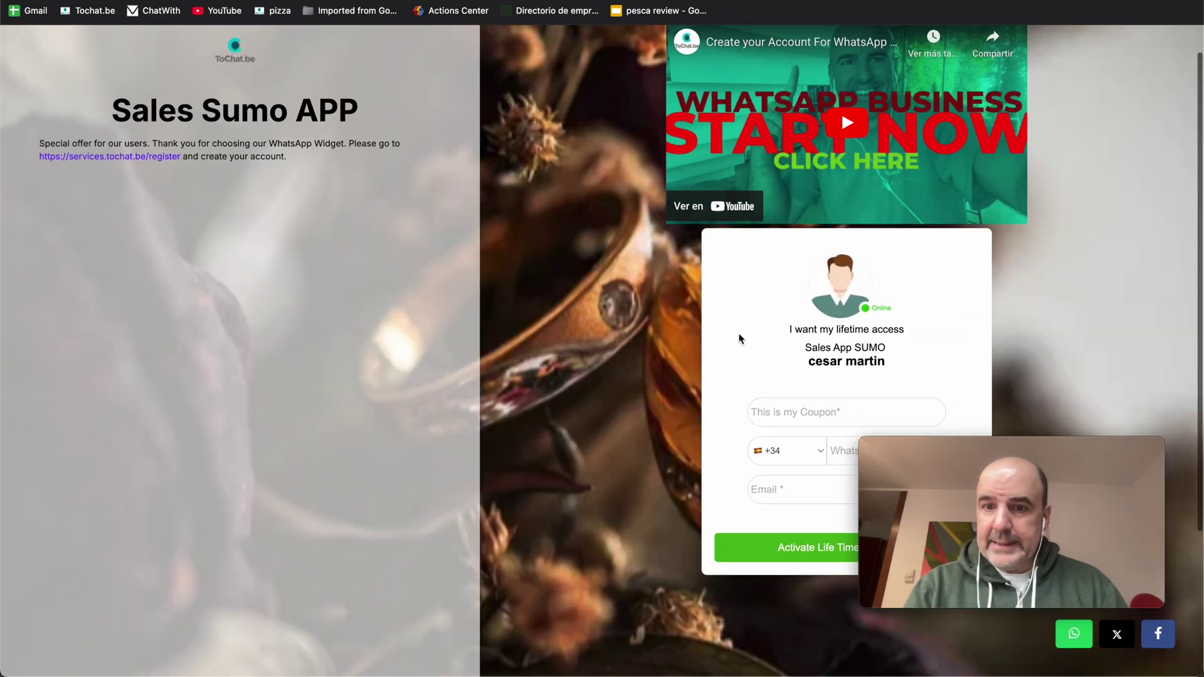
scroll(739, 338, down, 2)
click(815, 328)
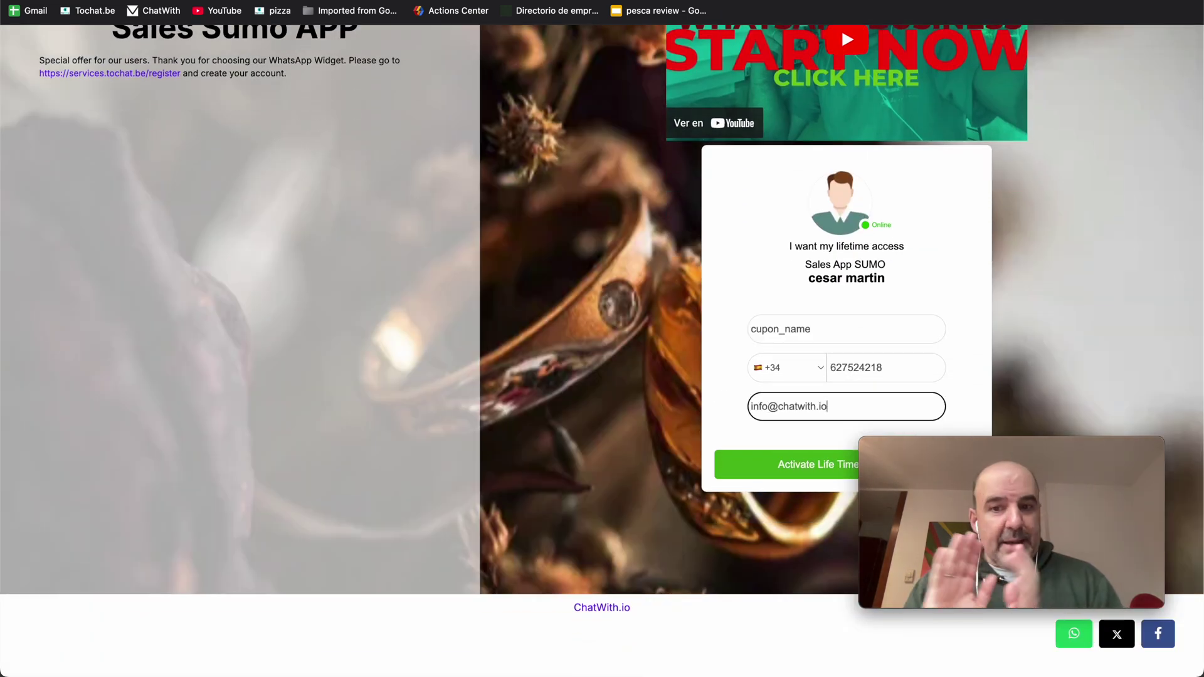
click(766, 463)
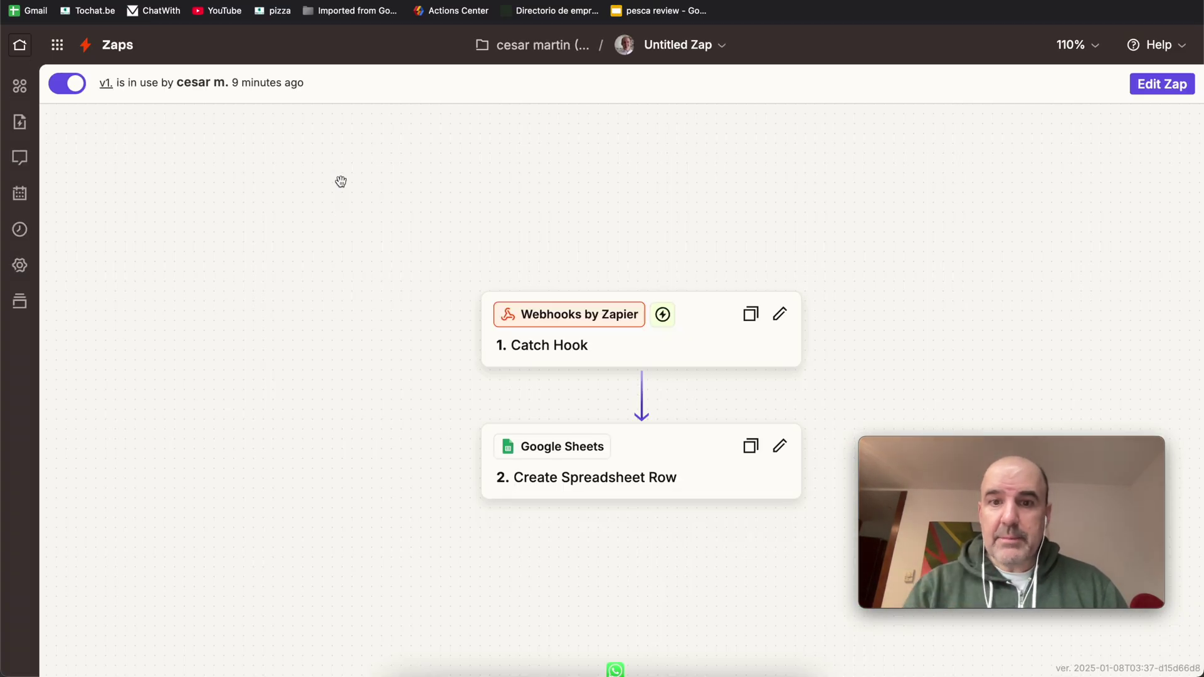
Compare the Catch Hook step's Webhook URL with ChatWith's, then show the trigger's test records
click(586, 347)
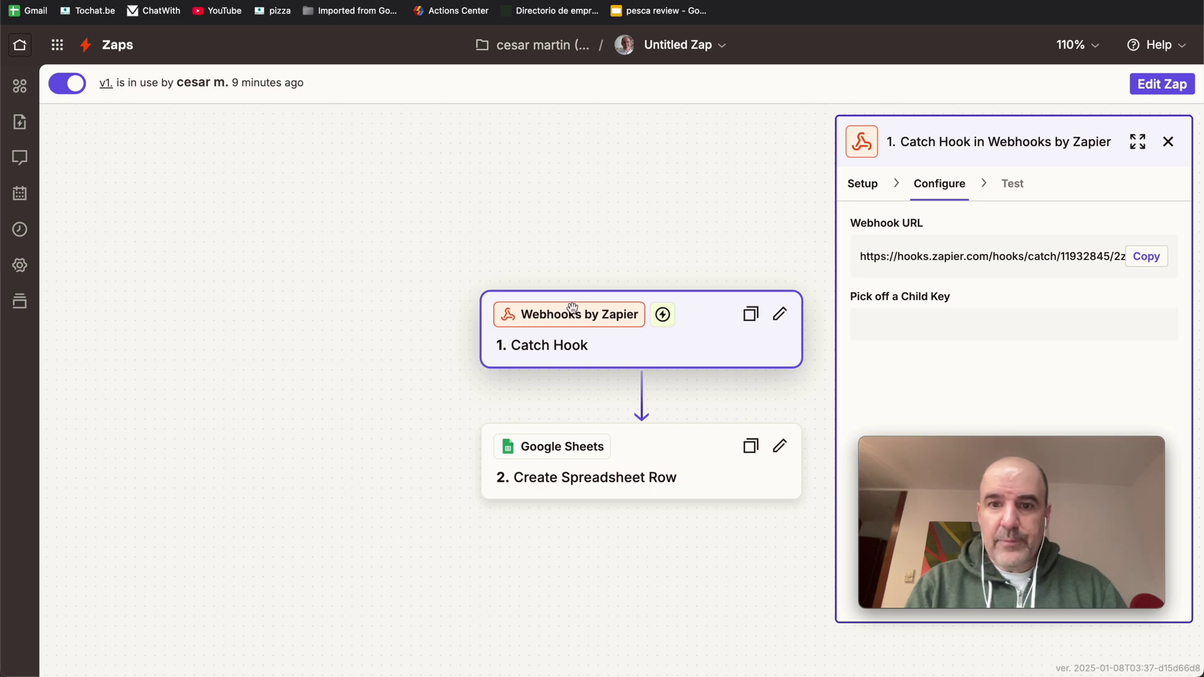
scroll(572, 307, right, 4)
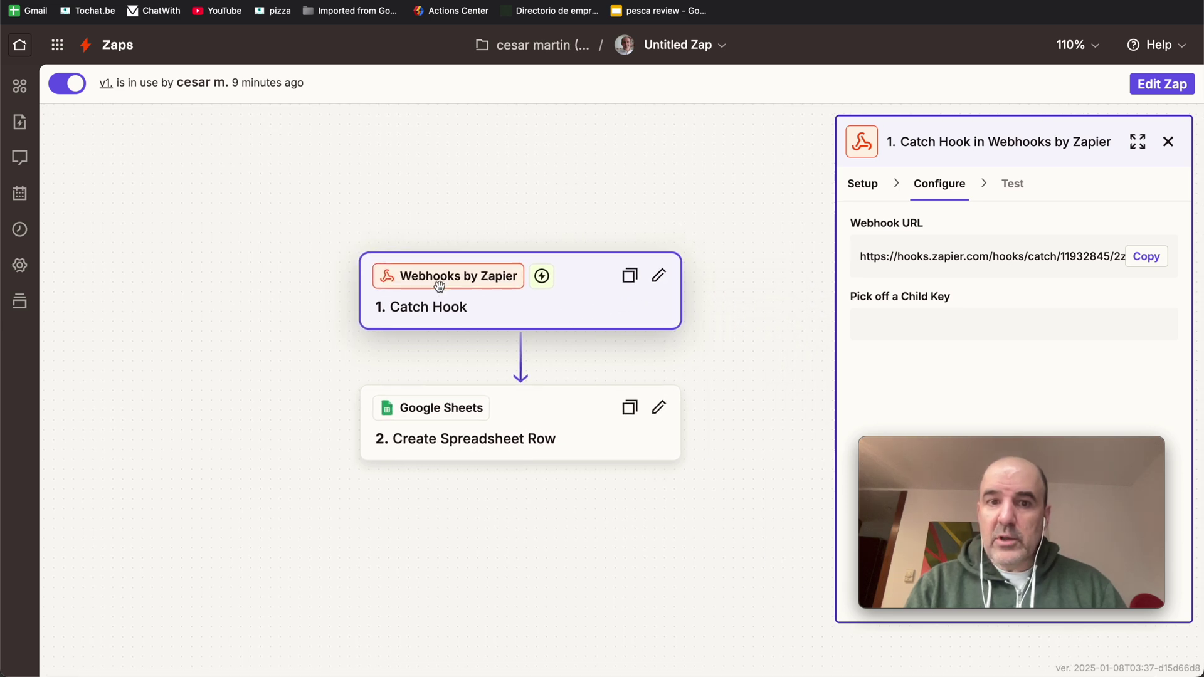
triple_click(917, 257)
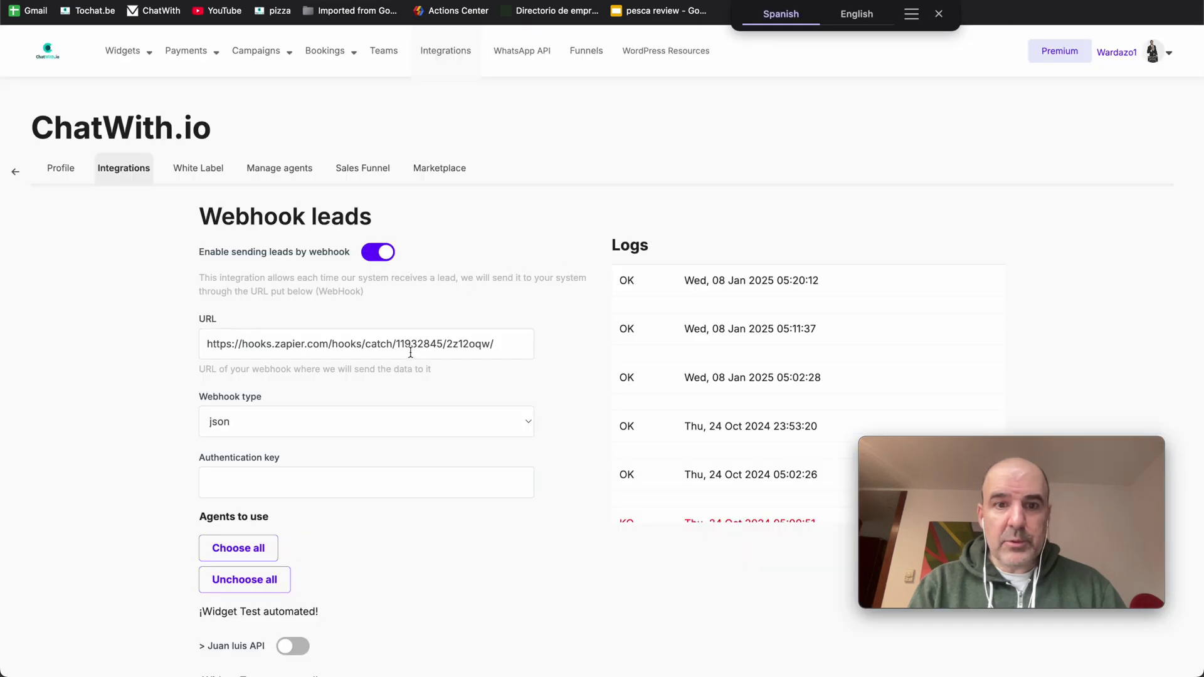
triple_click(410, 352)
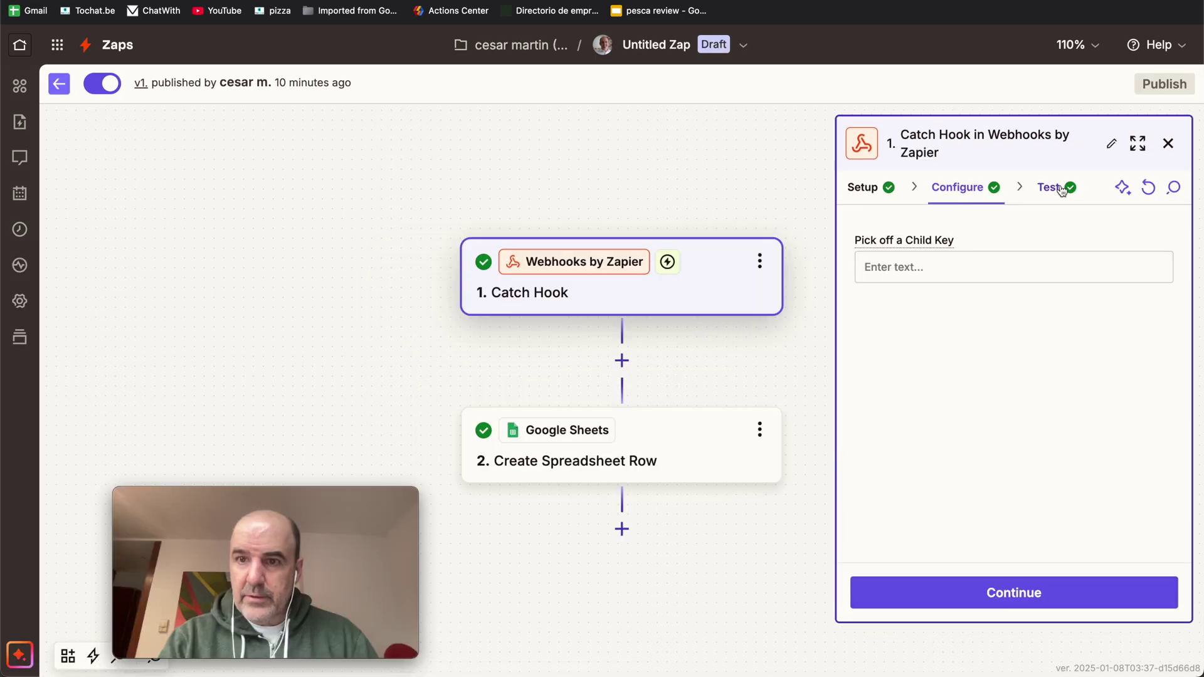
click(1048, 187)
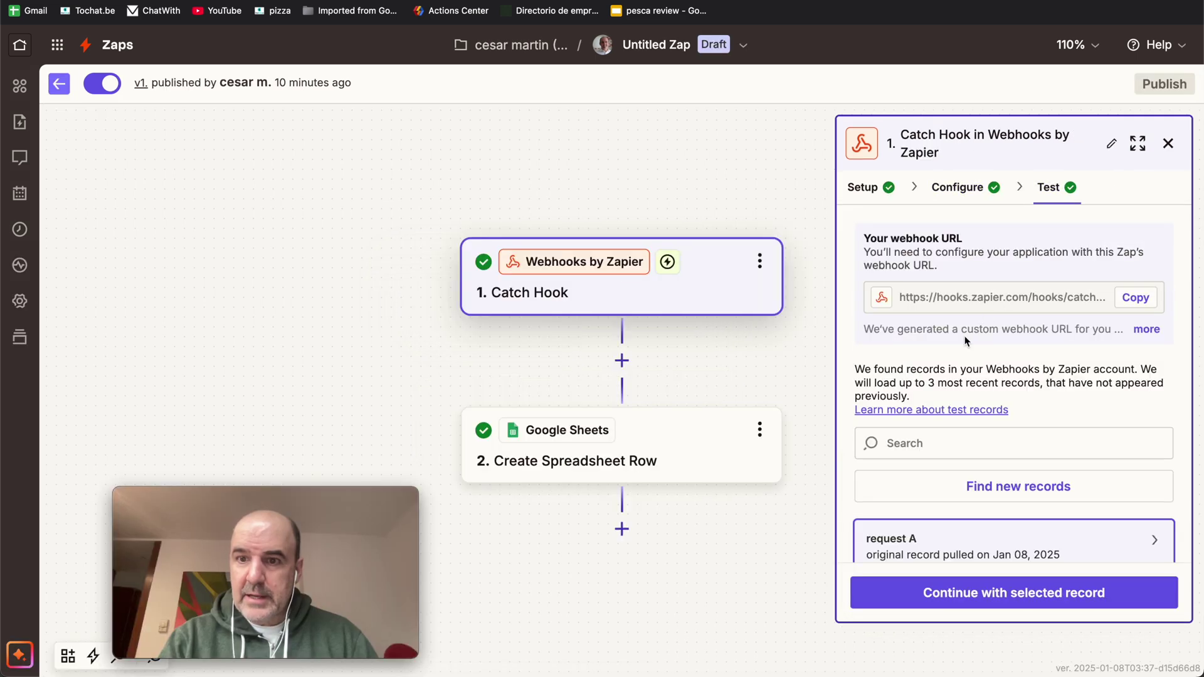
Load requests C, B and A as test records and open request C's details
click(990, 487)
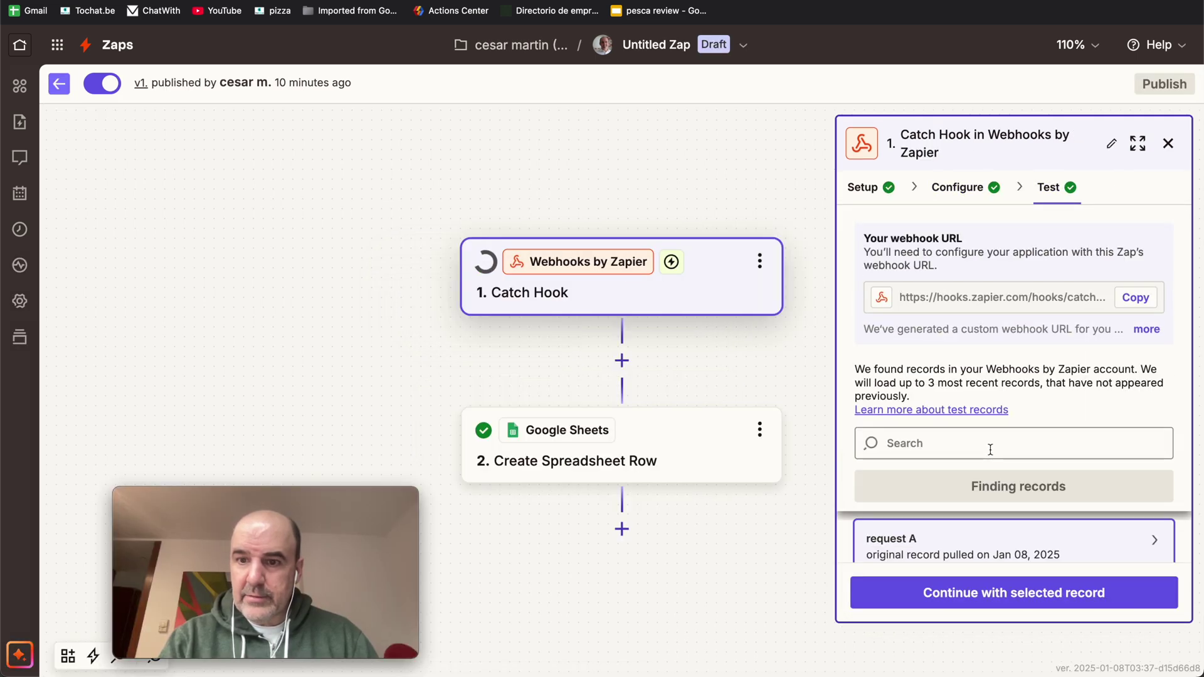
scroll(973, 433, down, 3)
click(928, 399)
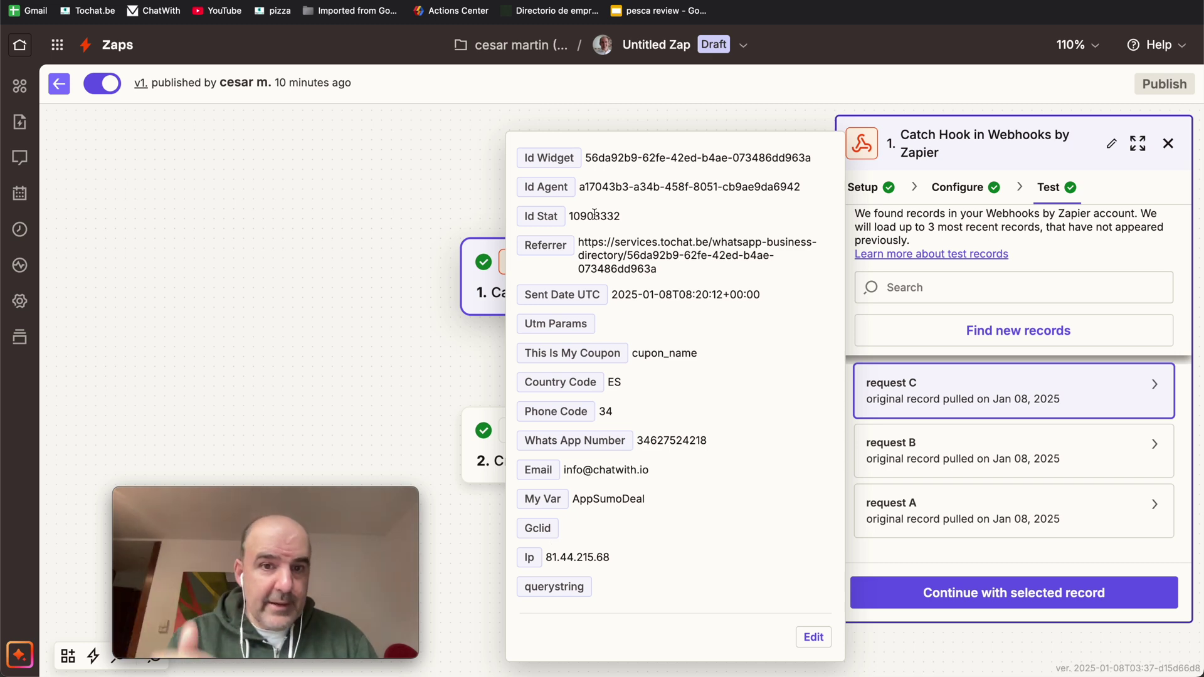
Review request C's Id Widget, Id Agent, Id Stat, Referrer URL and Sent Date UTC values
double_click(630, 156)
double_click(640, 185)
double_click(601, 214)
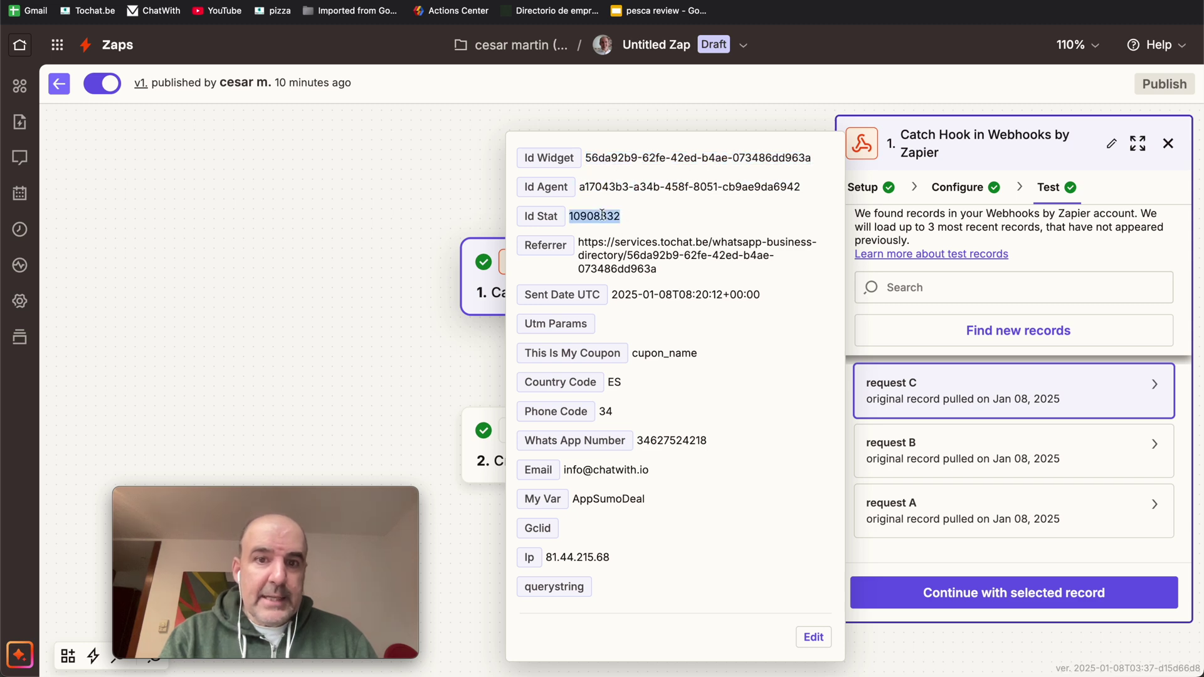
double_click(638, 256)
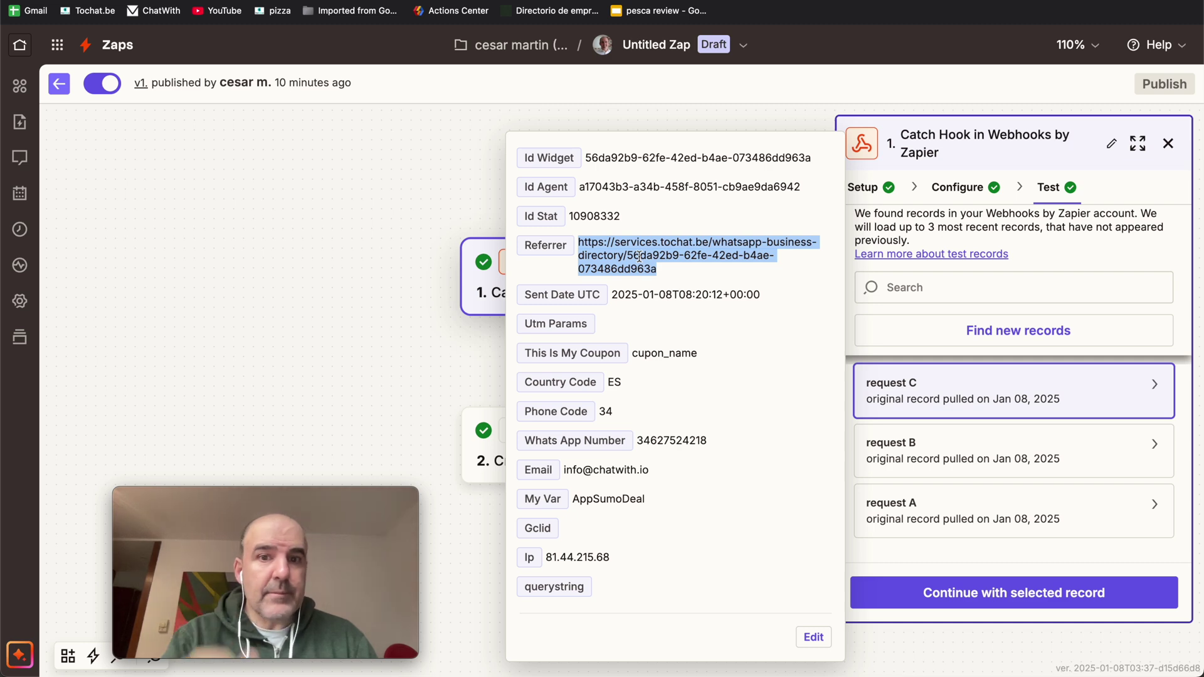
double_click(706, 294)
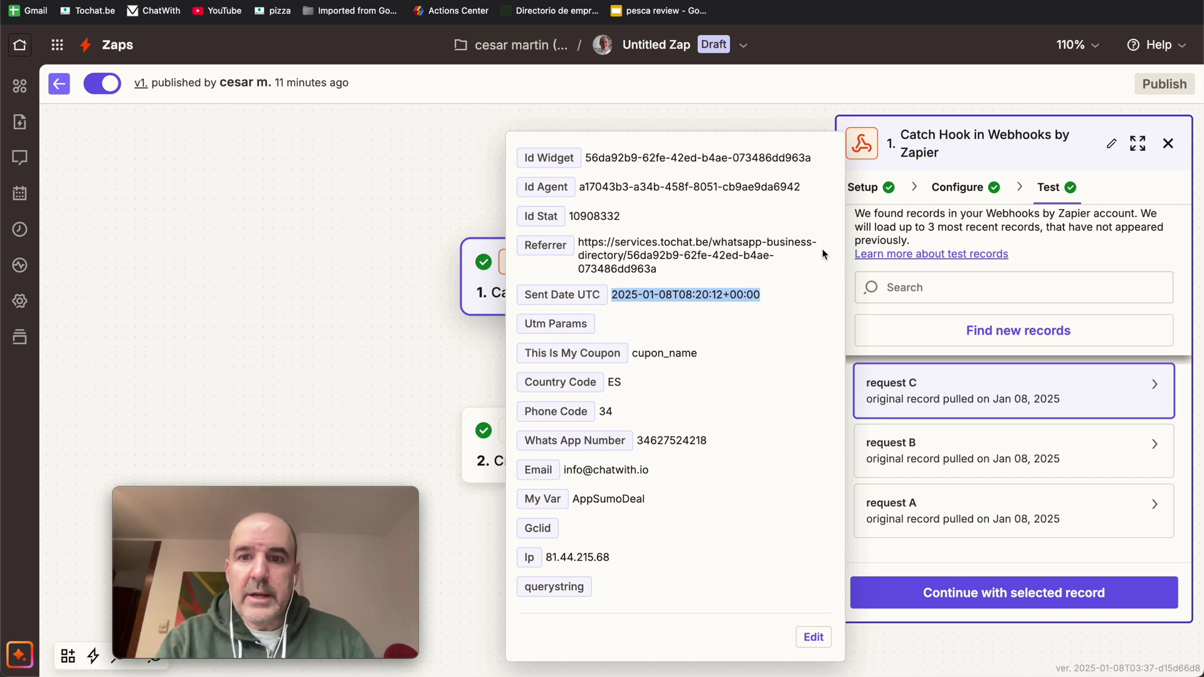
click(895, 314)
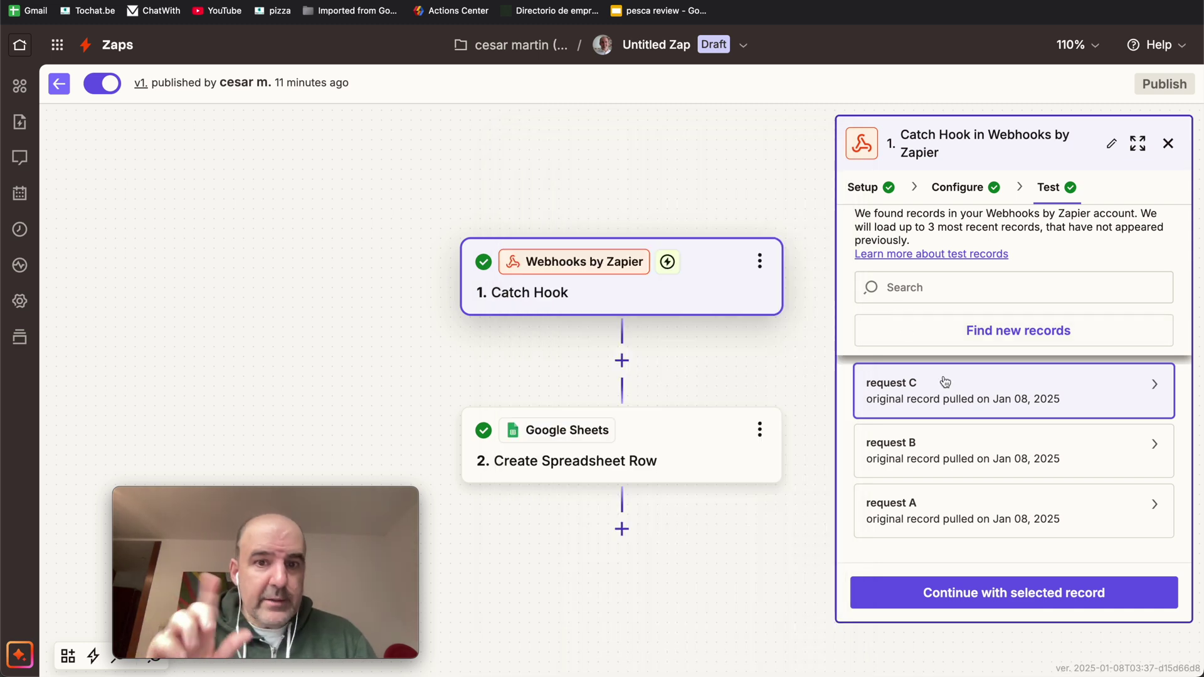
click(685, 439)
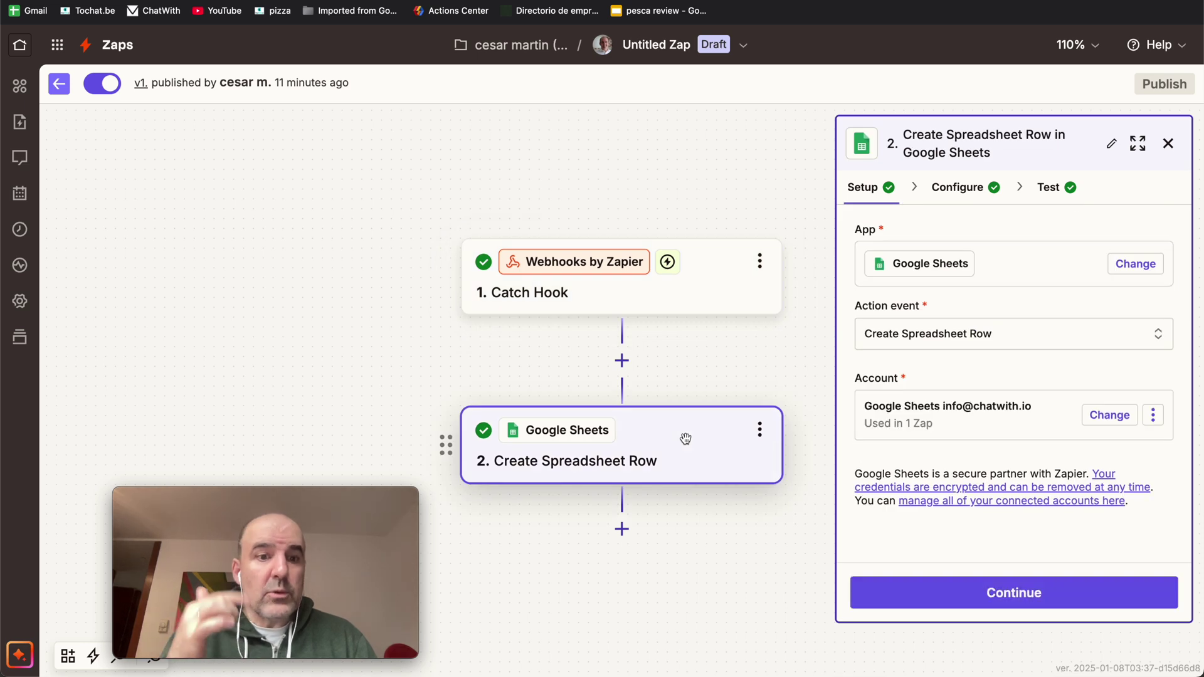
Review the row step's coupon, email and WhatsApp number mappings into leads - appsumo Sheet1
click(957, 187)
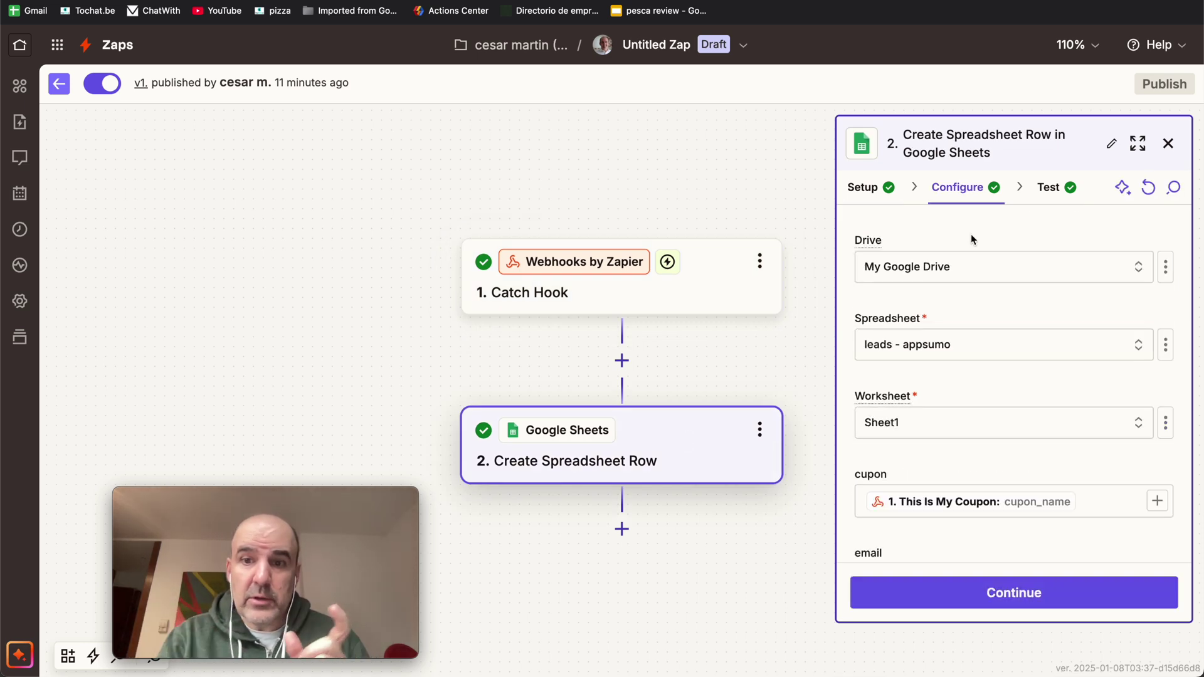
scroll(1001, 368, down, 3)
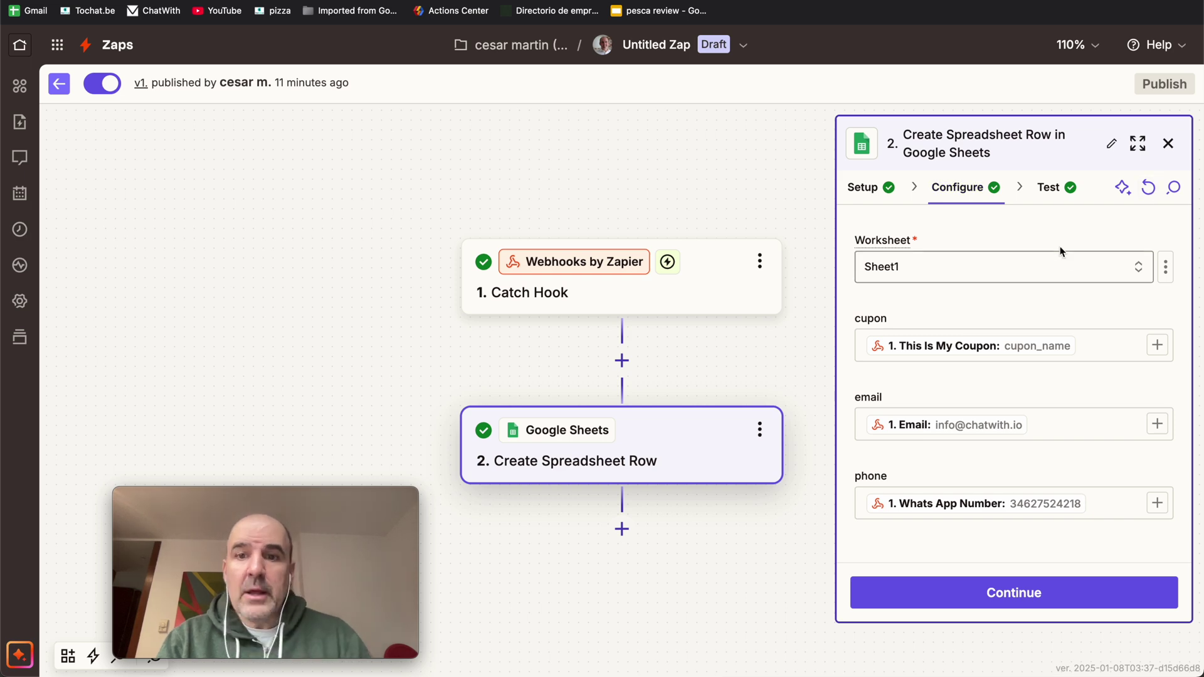
key(ctrl+Tab)
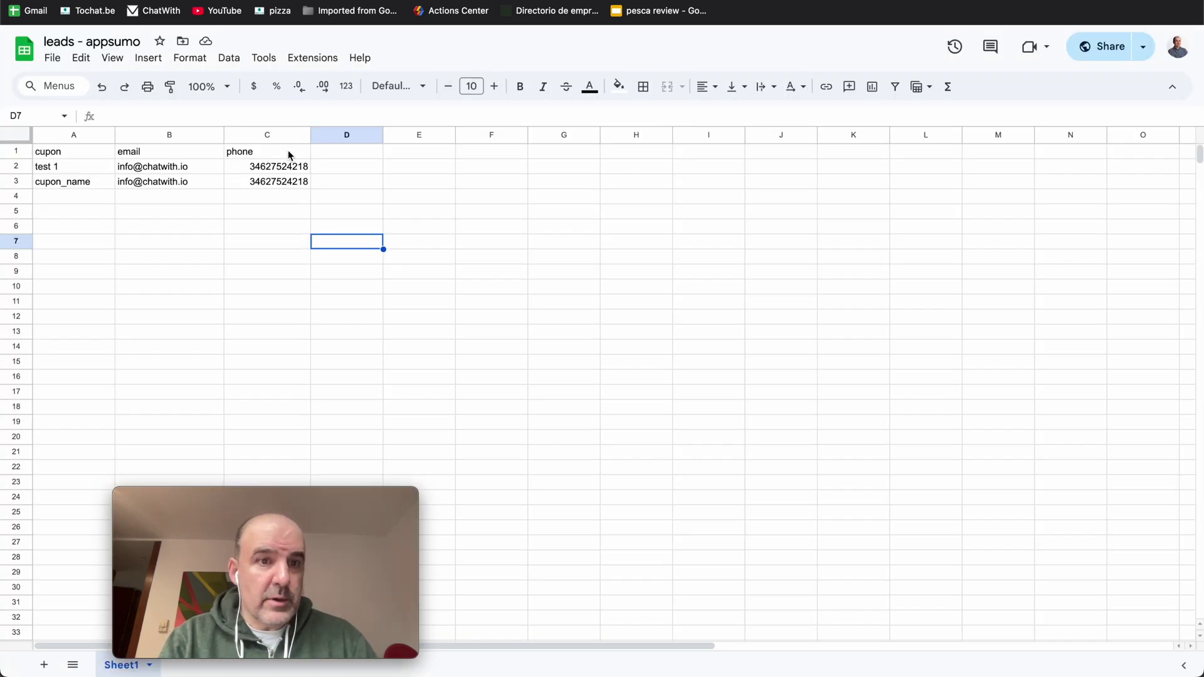
click(359, 156)
Add the gclid header in D1 and check the email, phone, gclid and referral headers
text(glid)
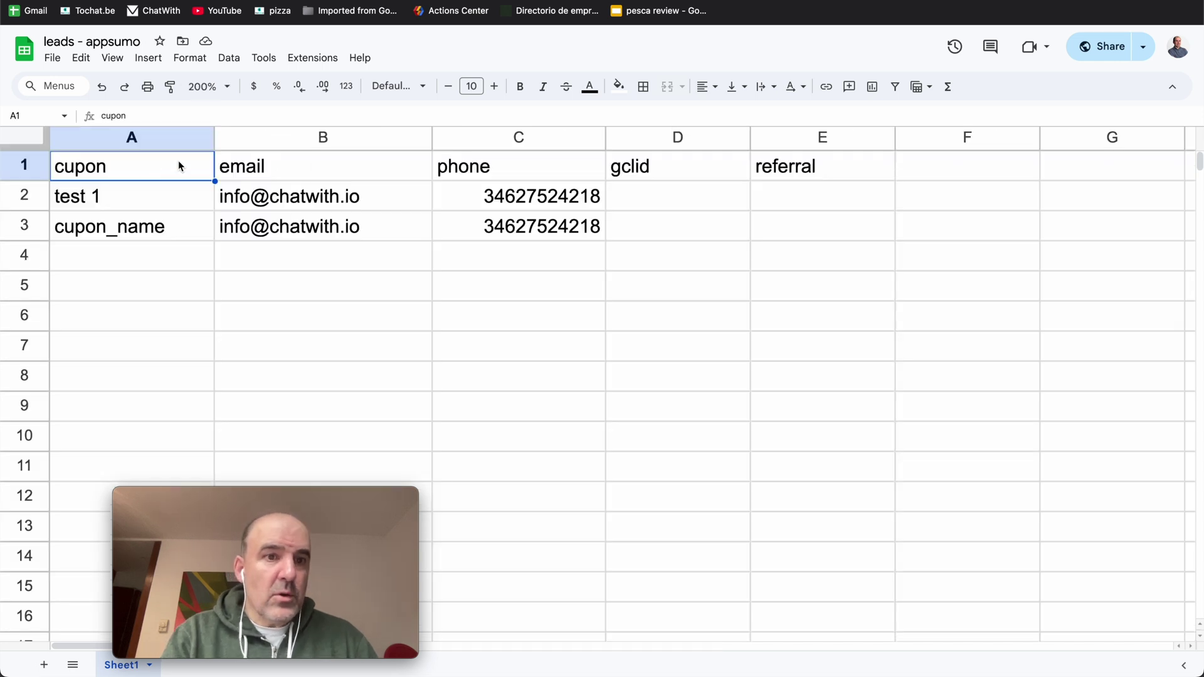
click(282, 173)
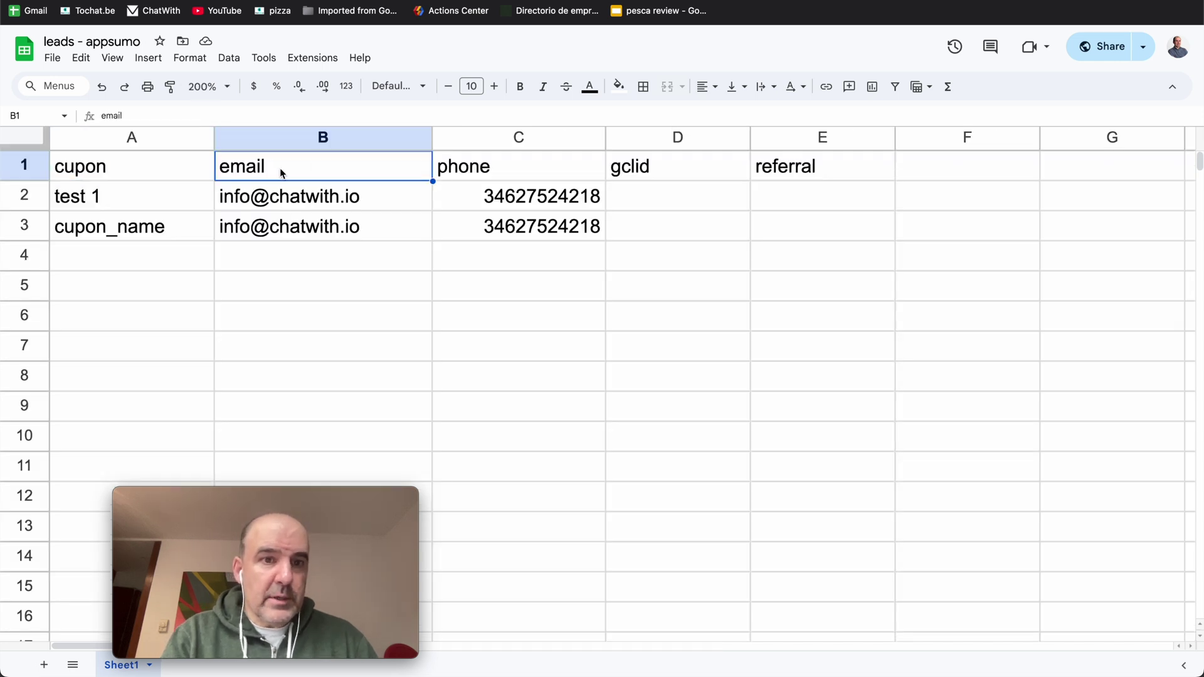
click(477, 172)
click(687, 174)
click(801, 175)
click(926, 176)
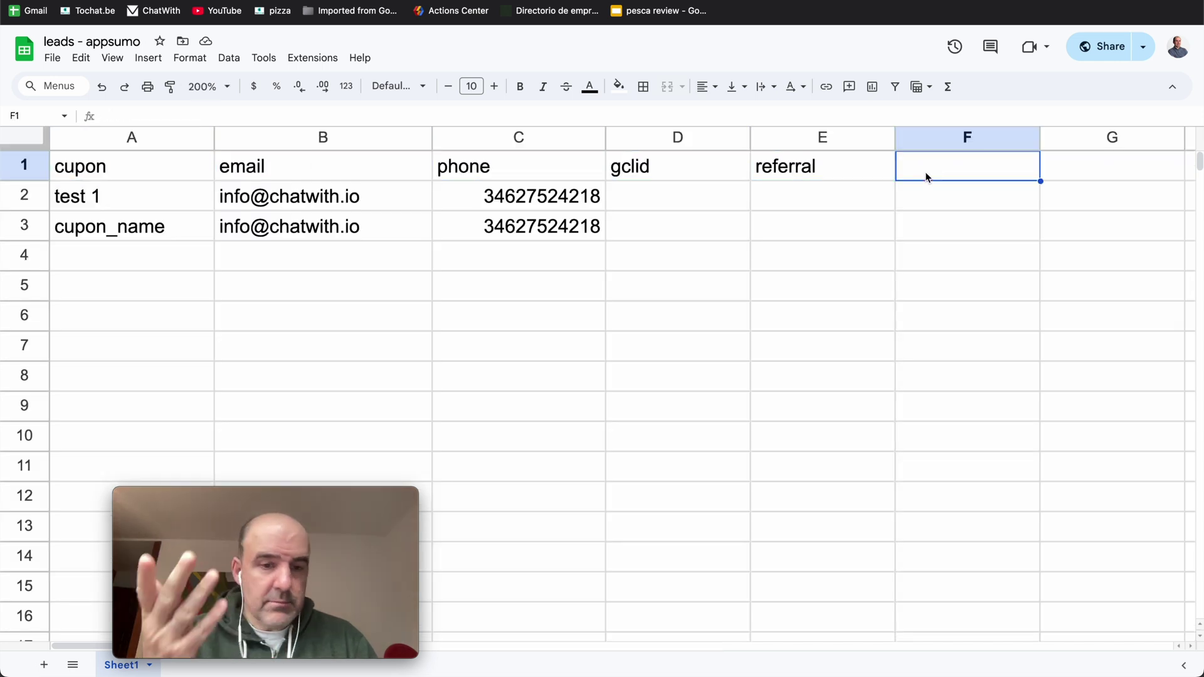
click(924, 233)
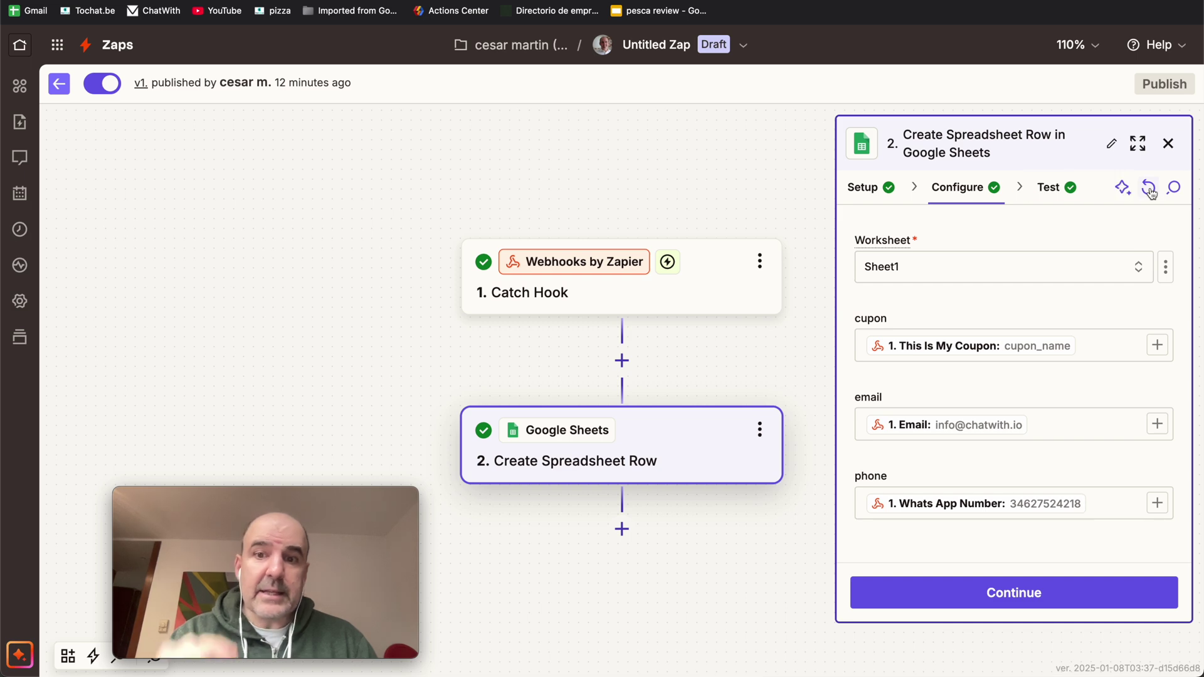
Map the row step's gclid field to the webhook's Gclid value
scroll(1026, 407, down, 3)
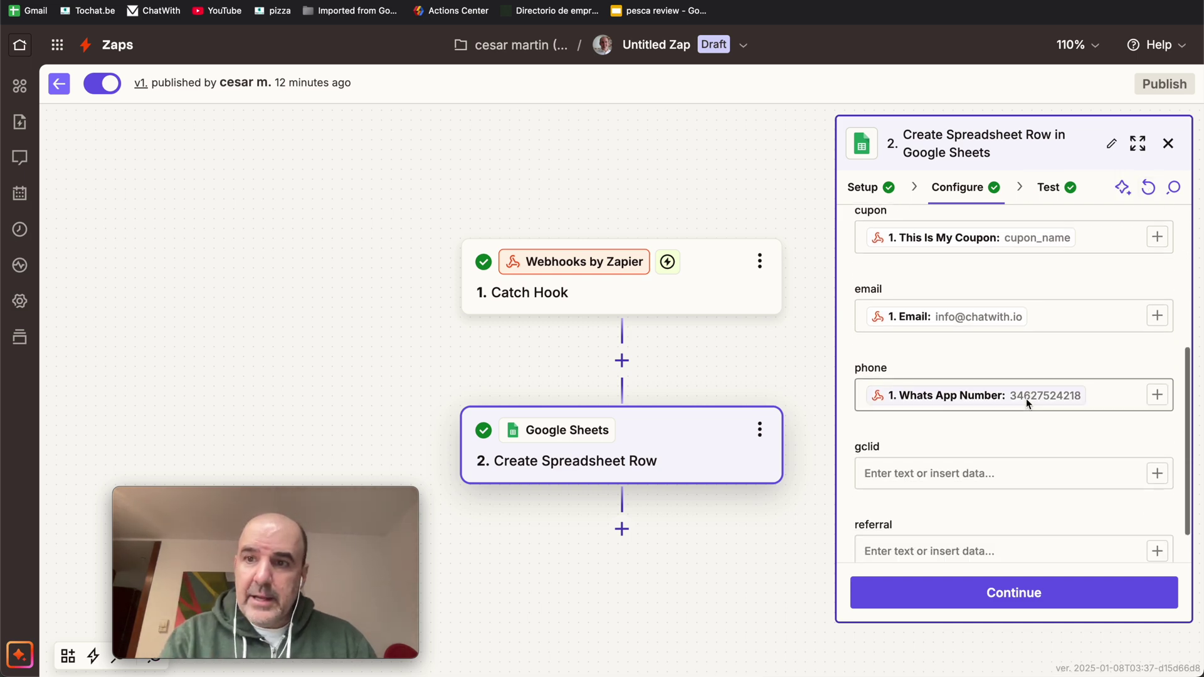
click(898, 477)
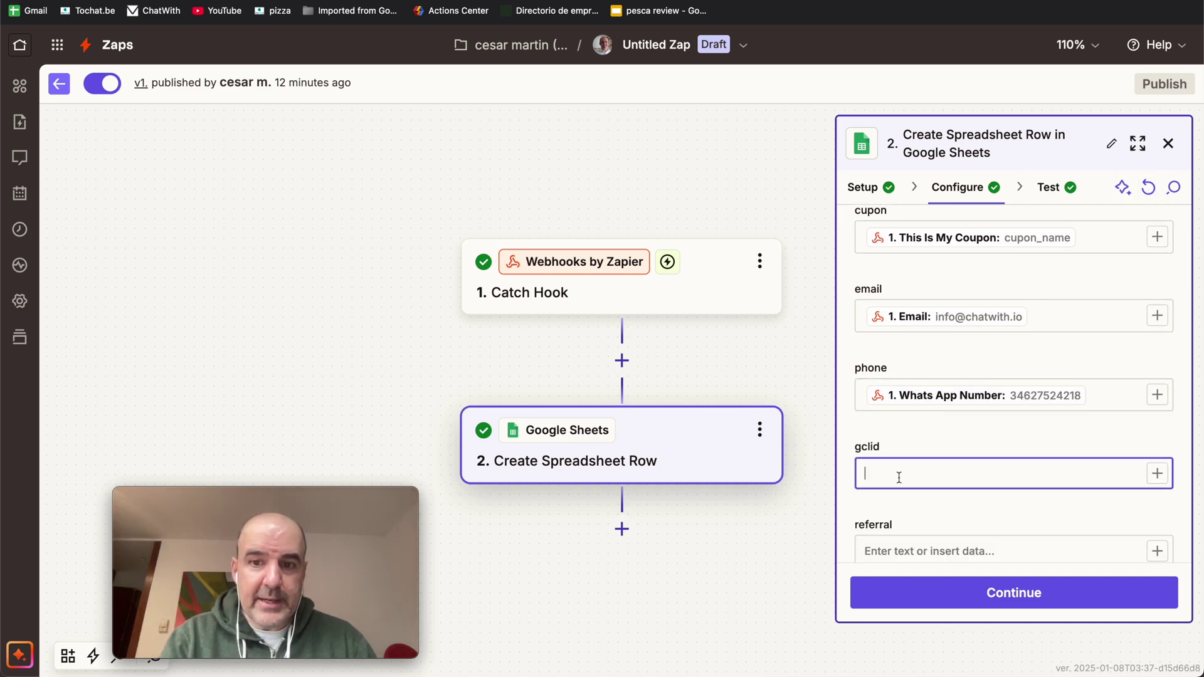
click(1157, 474)
scroll(602, 439, down, 3)
scroll(610, 483, up, 2)
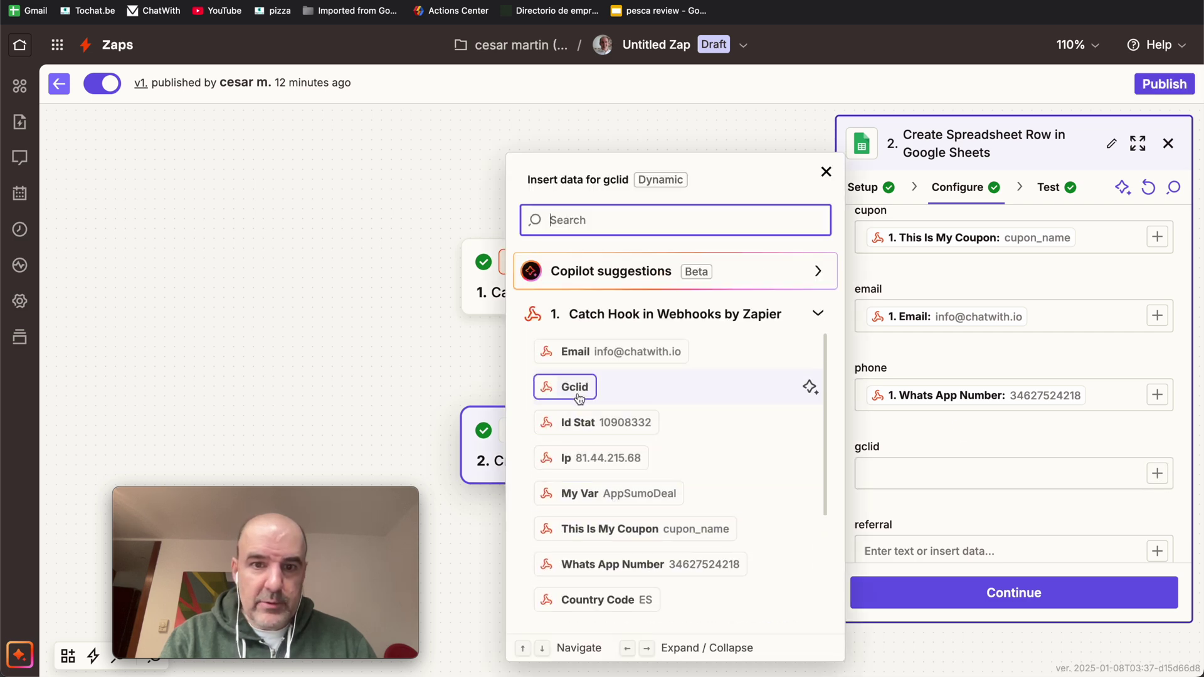
click(574, 387)
Map the referral field to the webhook's Referrer value and save the mapping with Continue
scroll(973, 435, down, 1)
click(1157, 503)
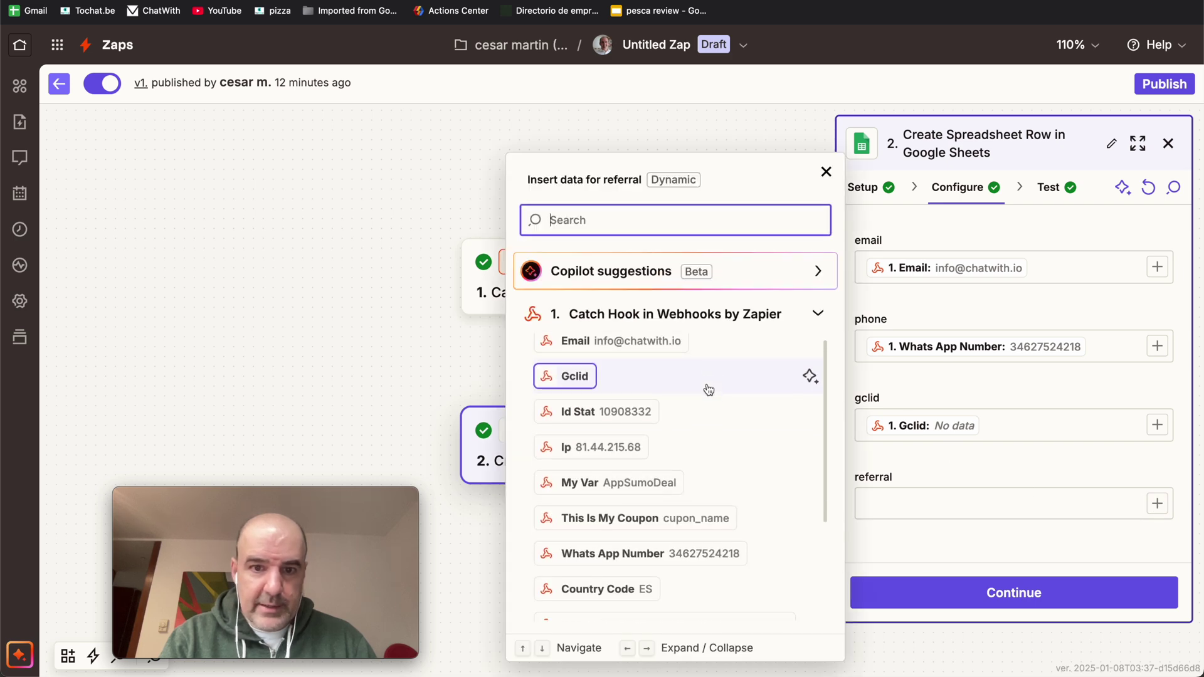
scroll(708, 395, down, 6)
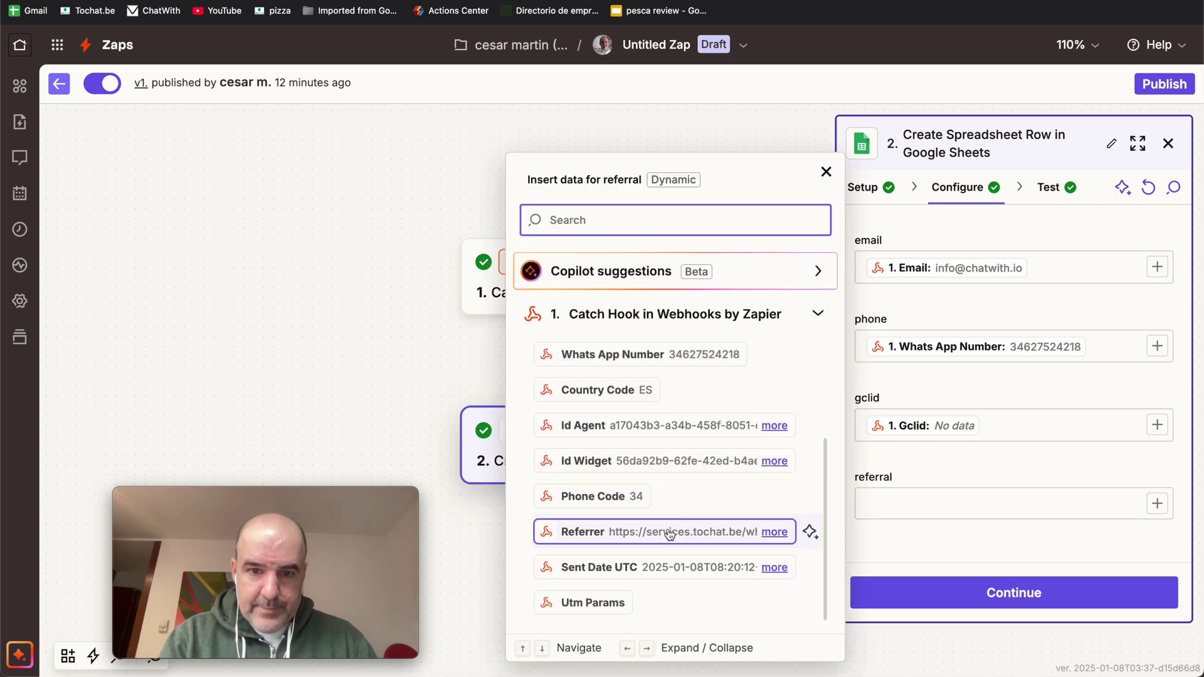
click(676, 531)
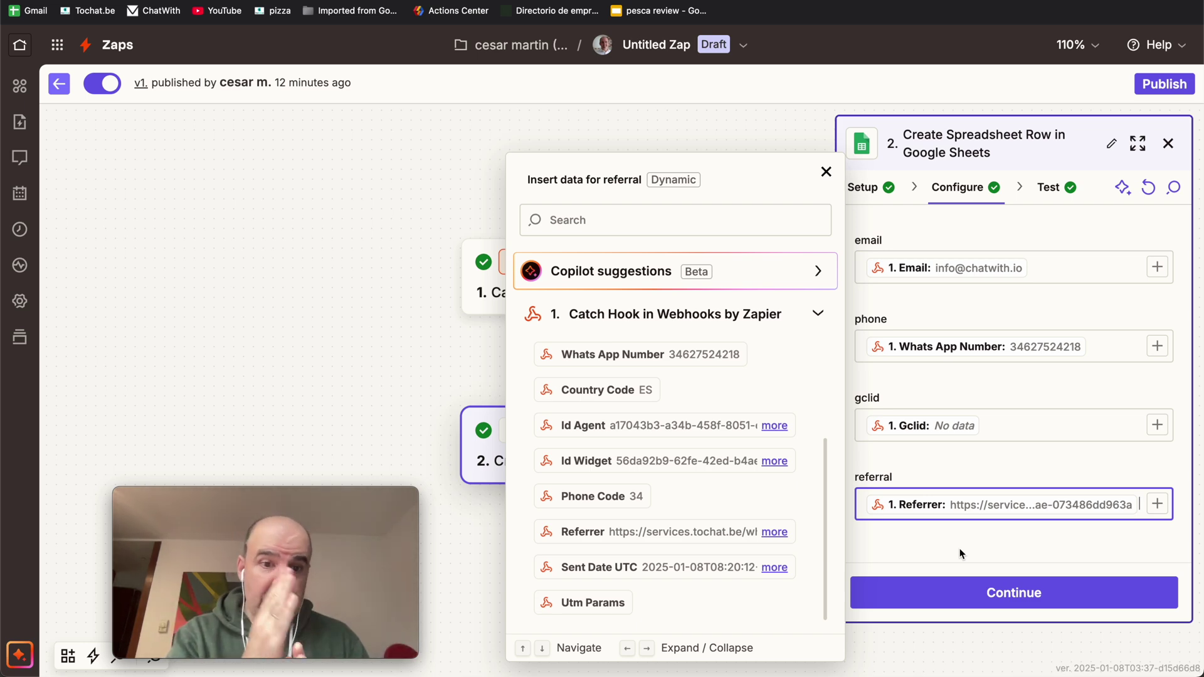
click(1007, 604)
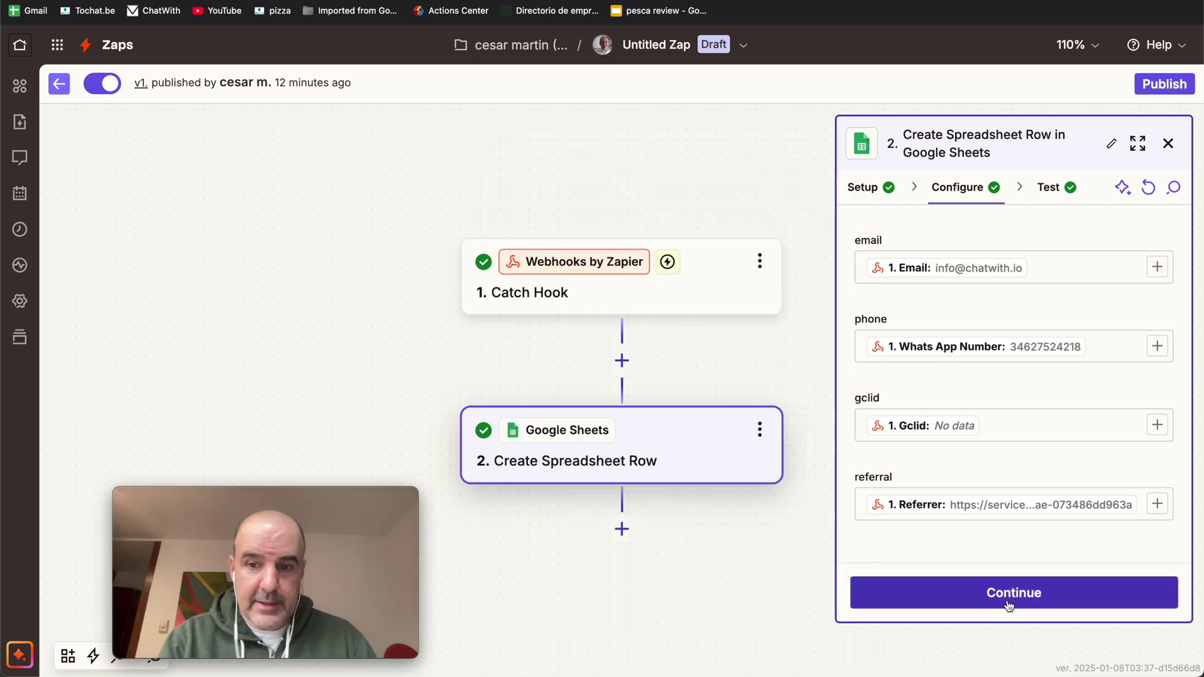
Submit a test lead with coupon New_lead_for_demo, a phone number and an email
click(1075, 591)
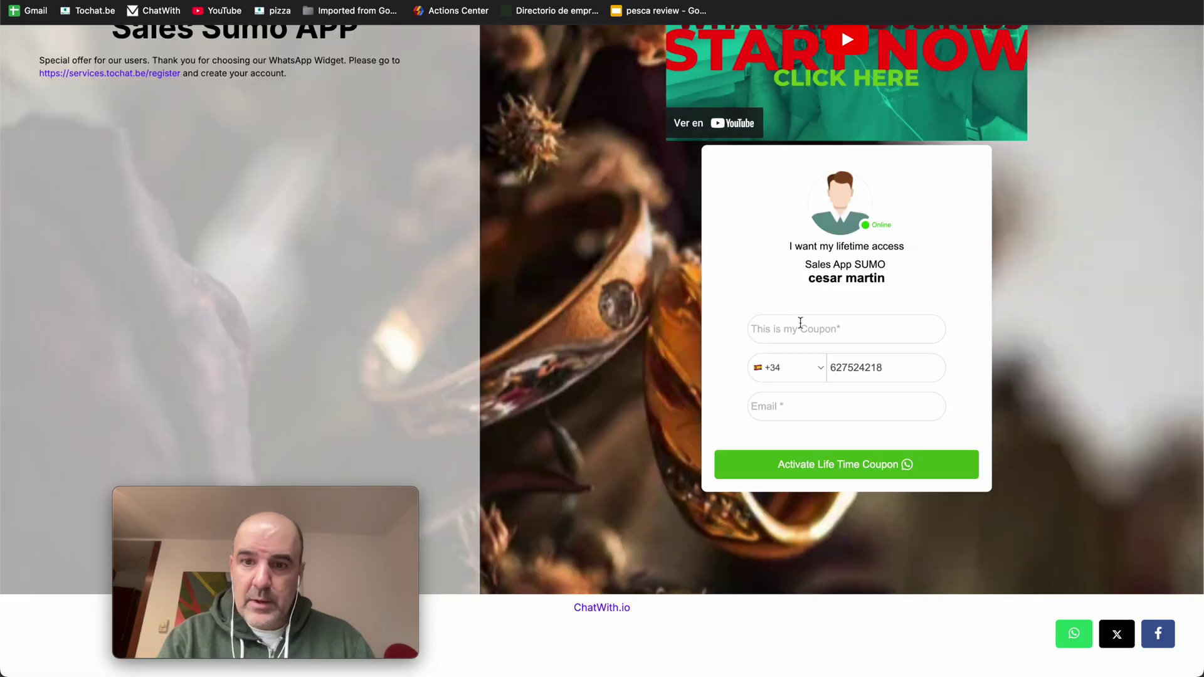
click(800, 323)
text(New_lead_for_demo)
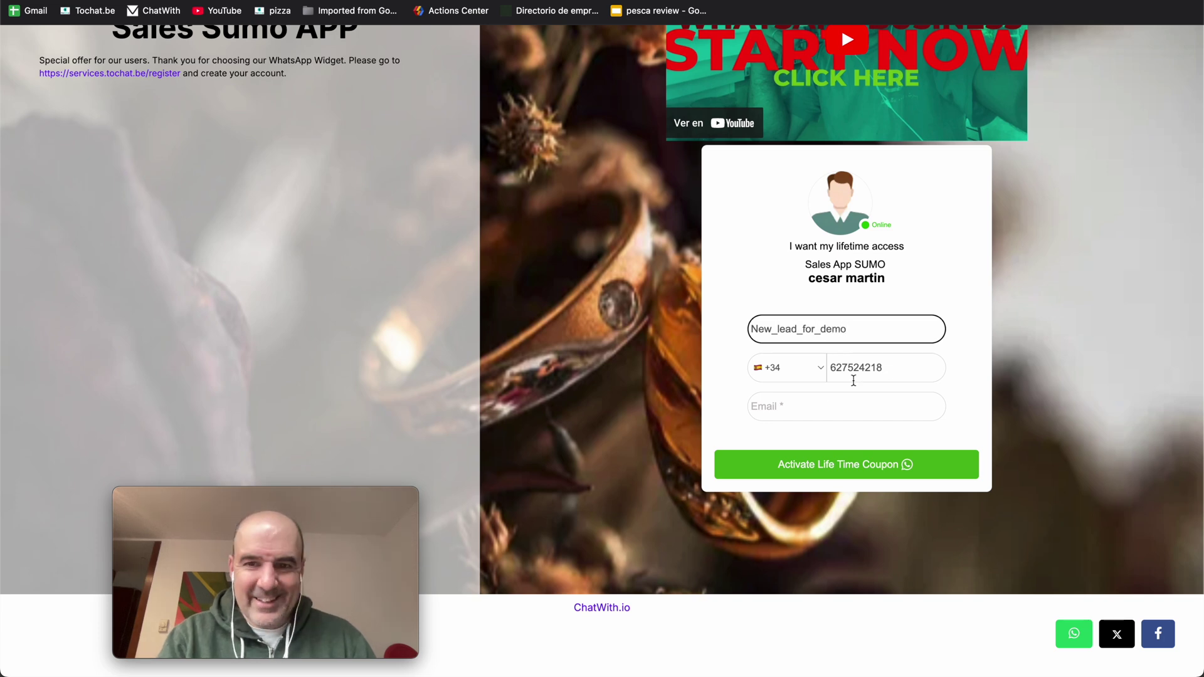
click(853, 381)
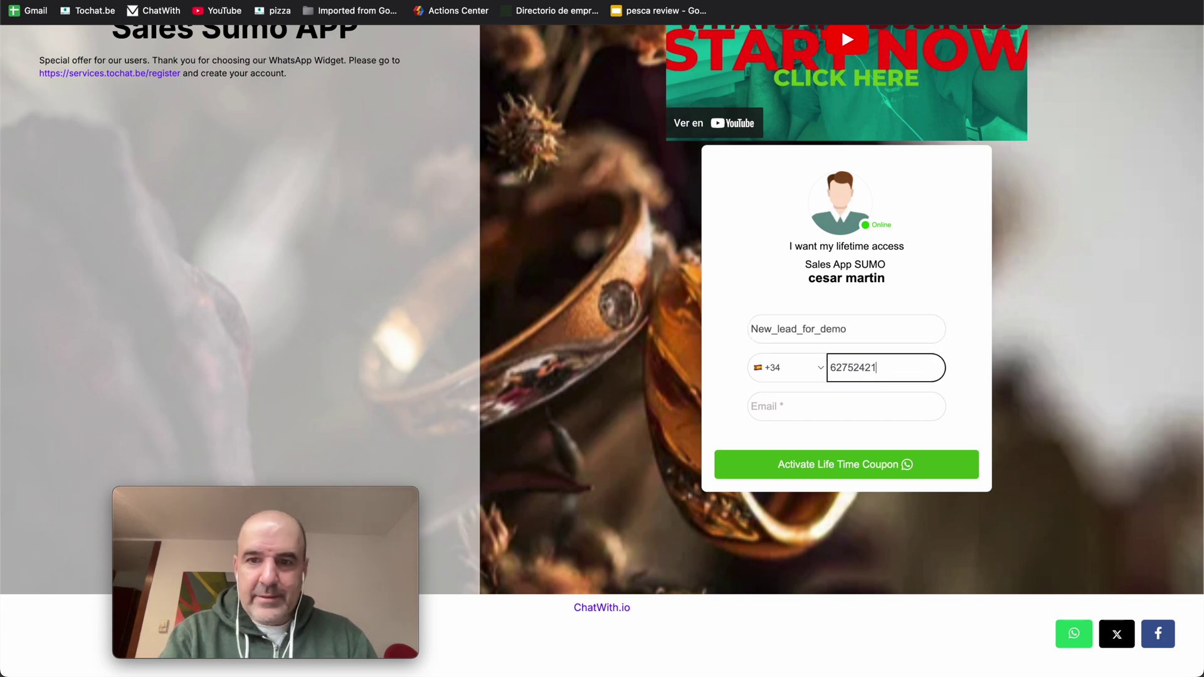
click(854, 406)
text(new_email@demo)
click(870, 461)
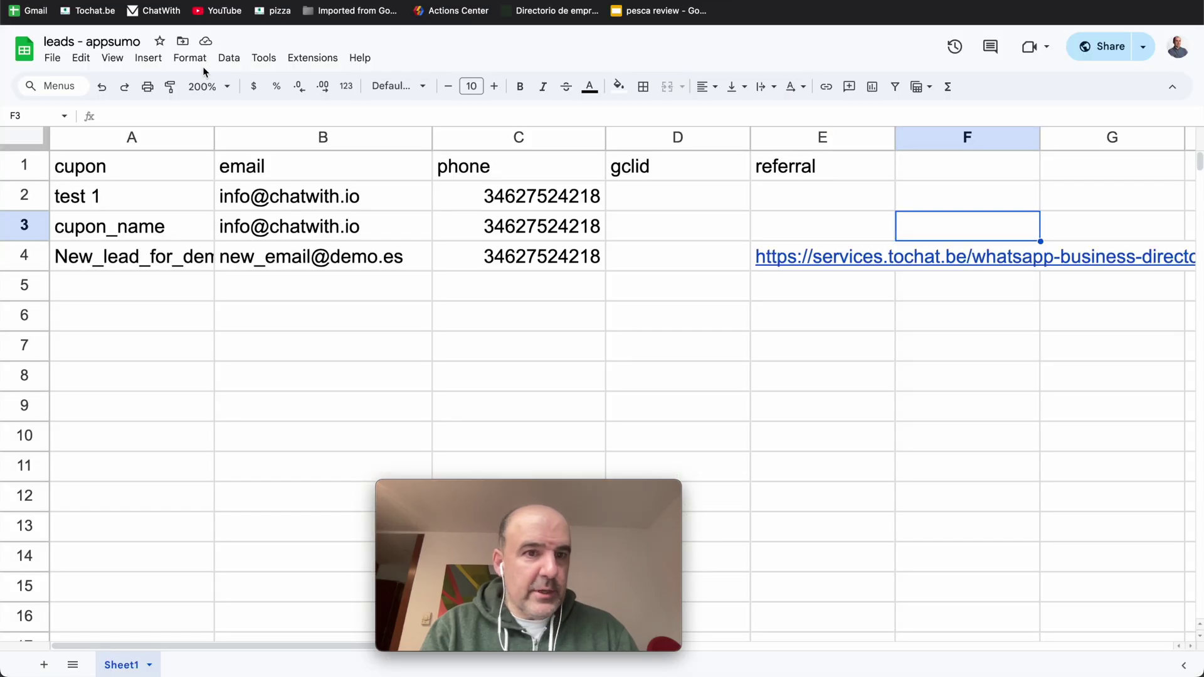
Check the new lead's phone, email and coupon values in row 4 of leads - appsumo
click(562, 259)
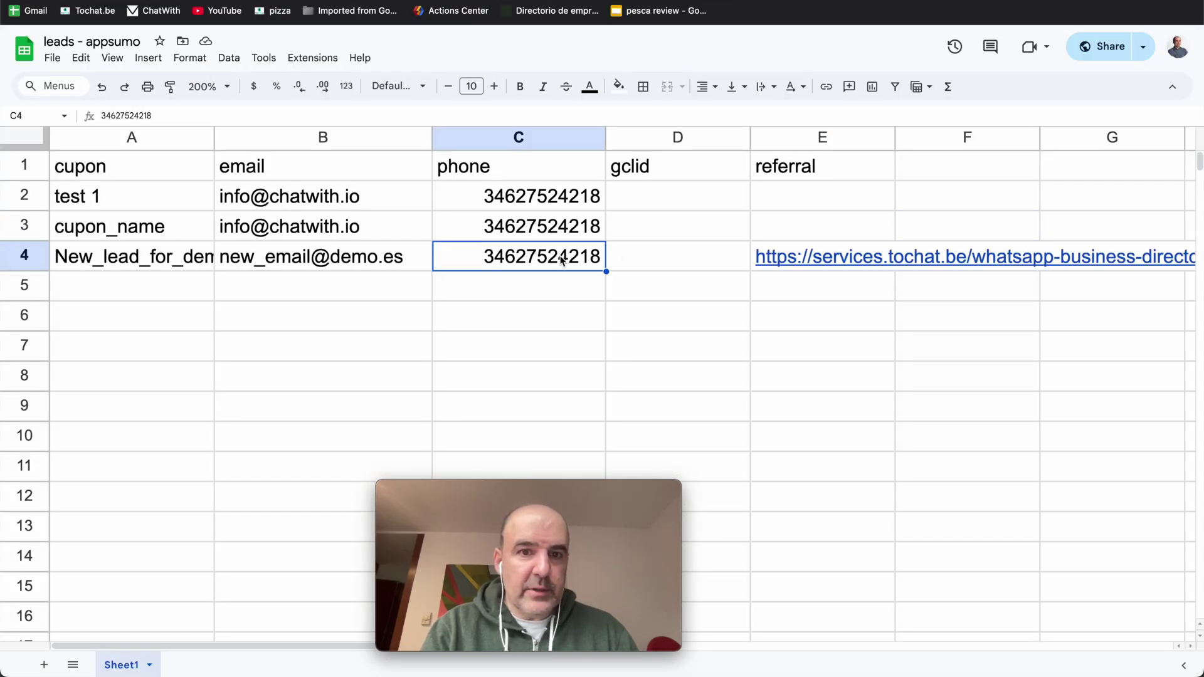
click(299, 263)
click(144, 269)
click(529, 262)
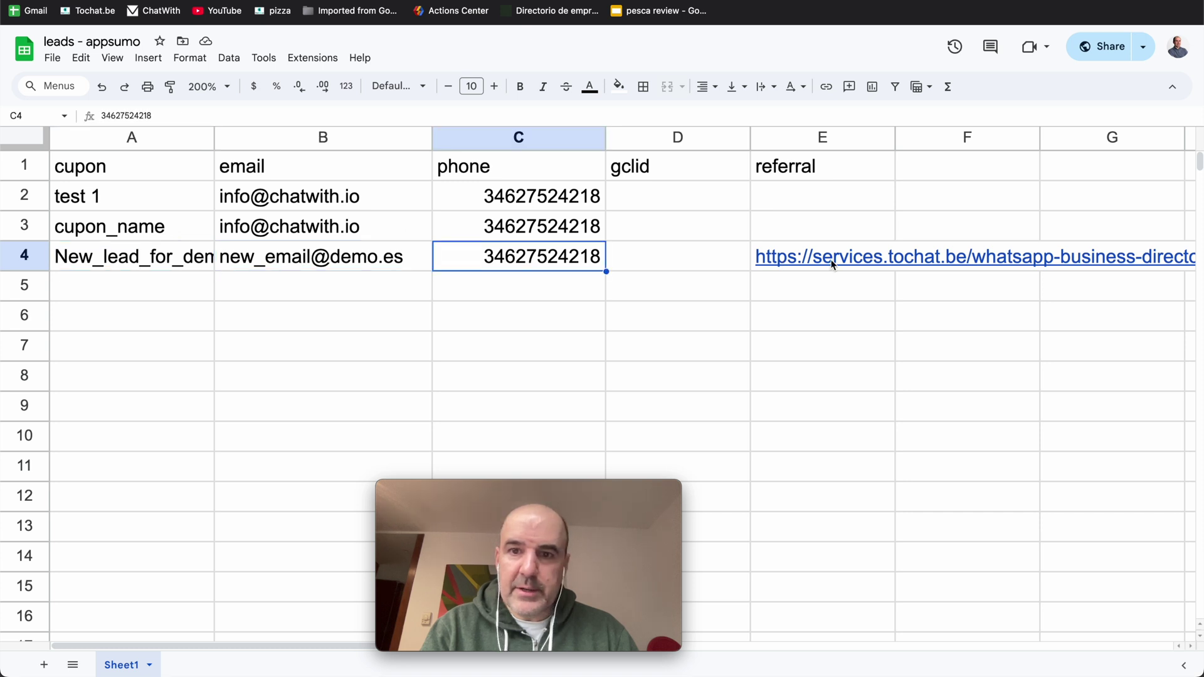
mouse_move(836, 262)
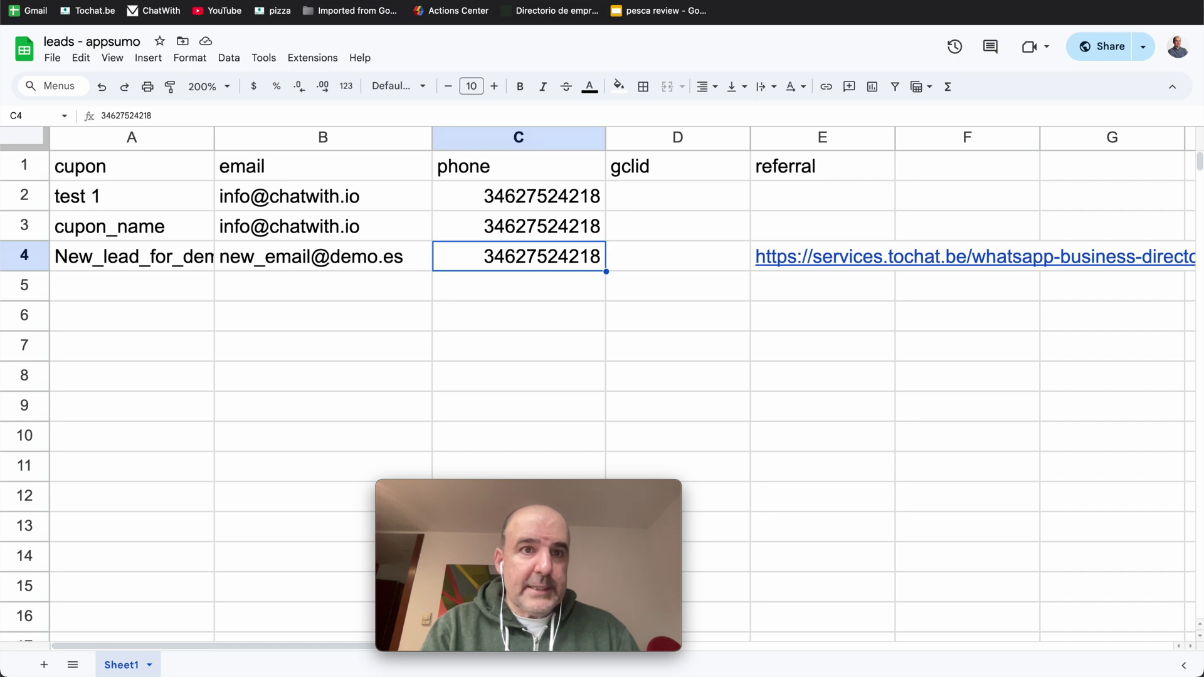
key(ctrl+Tab)
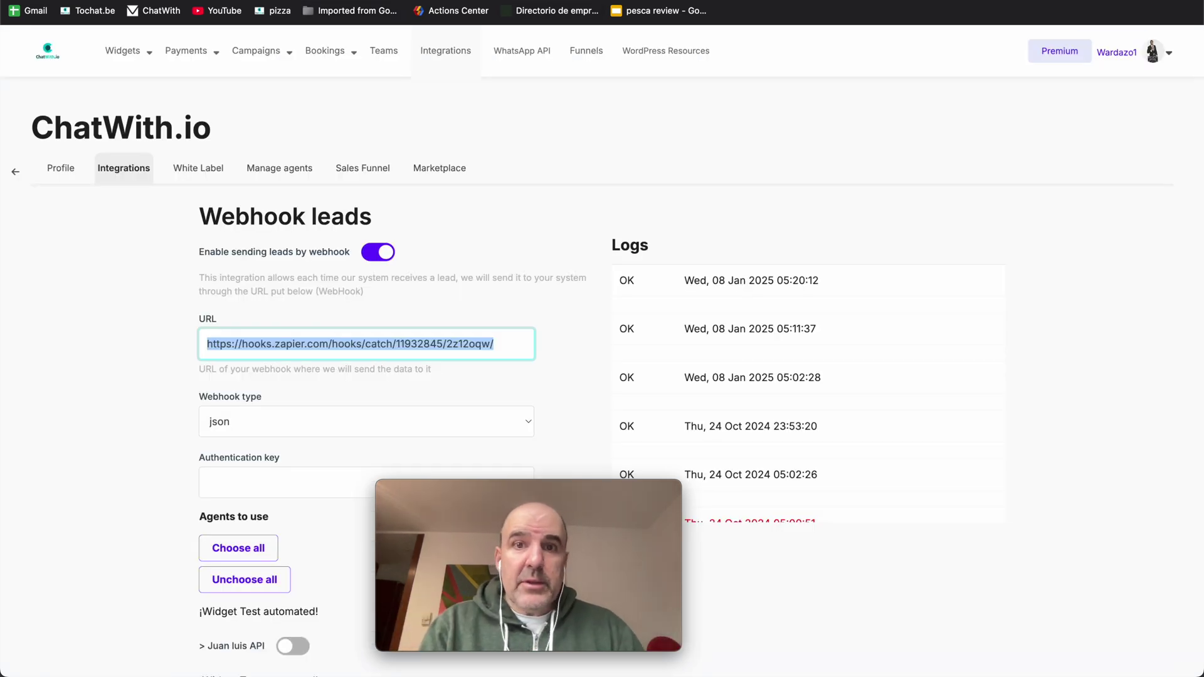
Return to the ChatWith.io tab and show its Integrations catalogue listing Webhook among the popular integrations
key(ctrl+shift+Tab)
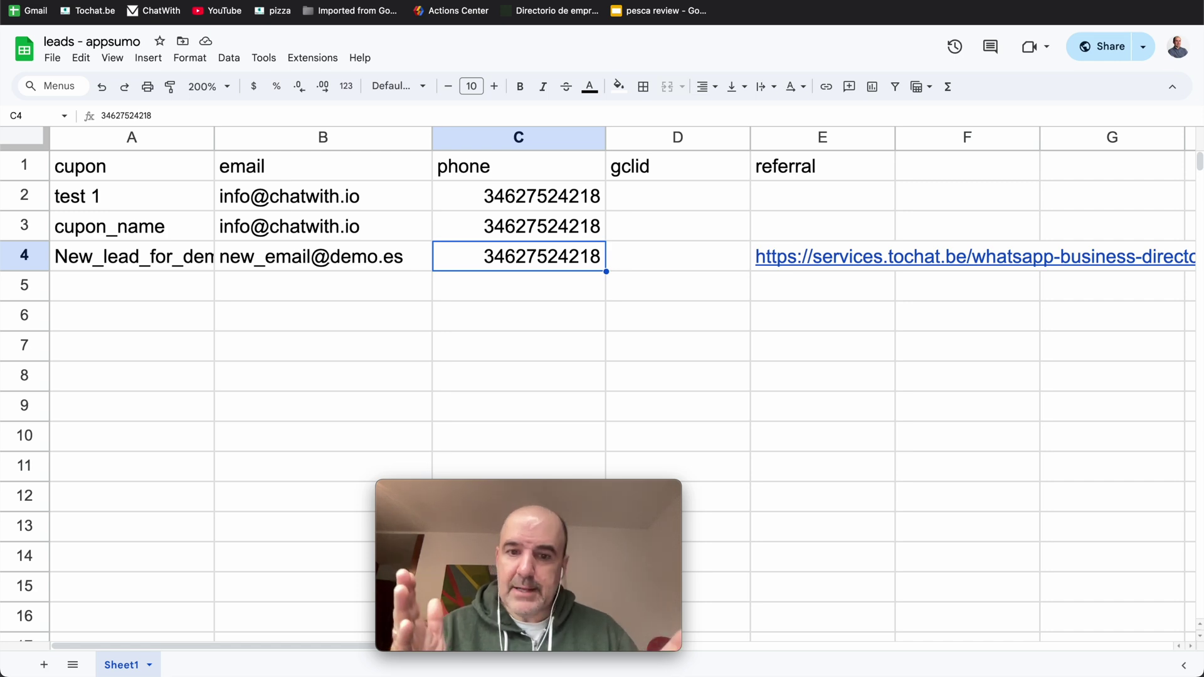
key(ctrl+Tab)
key(ctrl+Tab)
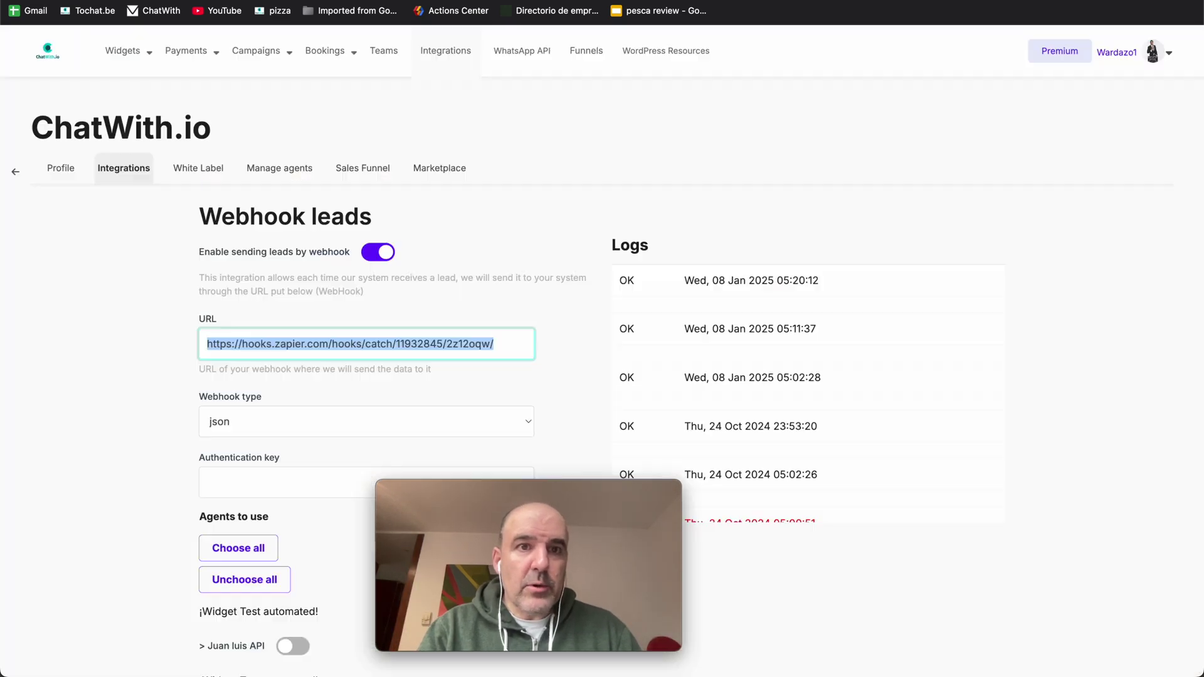
click(444, 50)
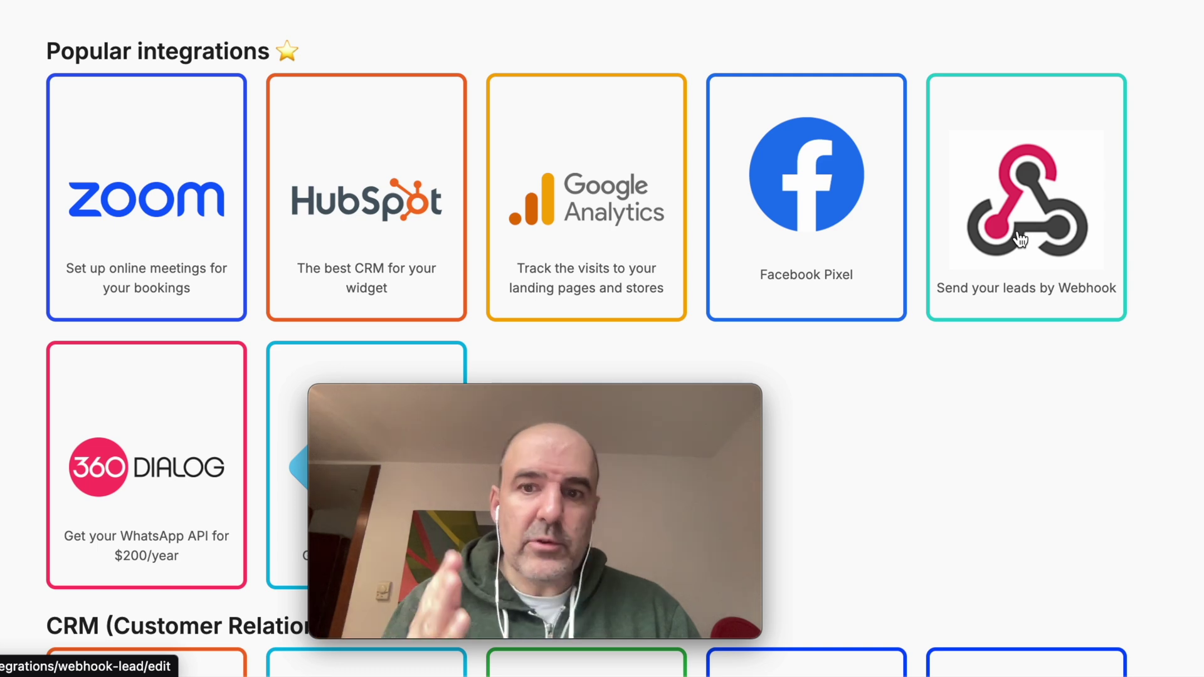
Open 'Send your leads by Webhook' settings and confirm the new OK log entry at 05:23:54 on 08 Jan 2025
click(1019, 238)
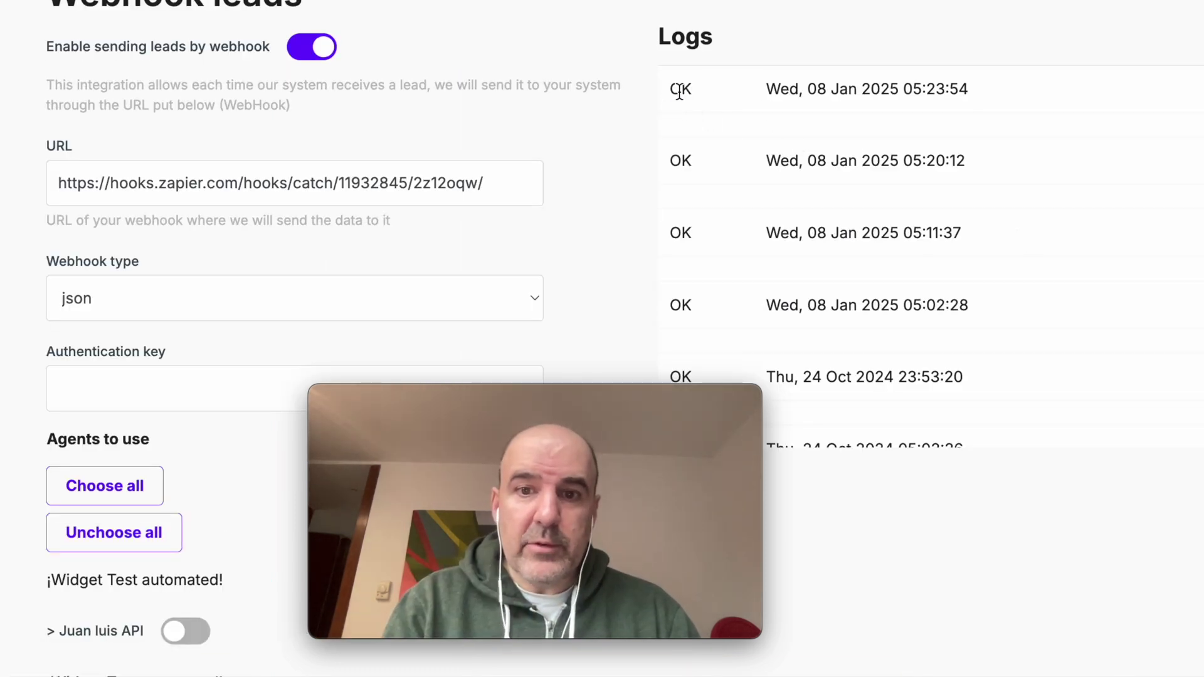
drag(666, 91, 1033, 311)
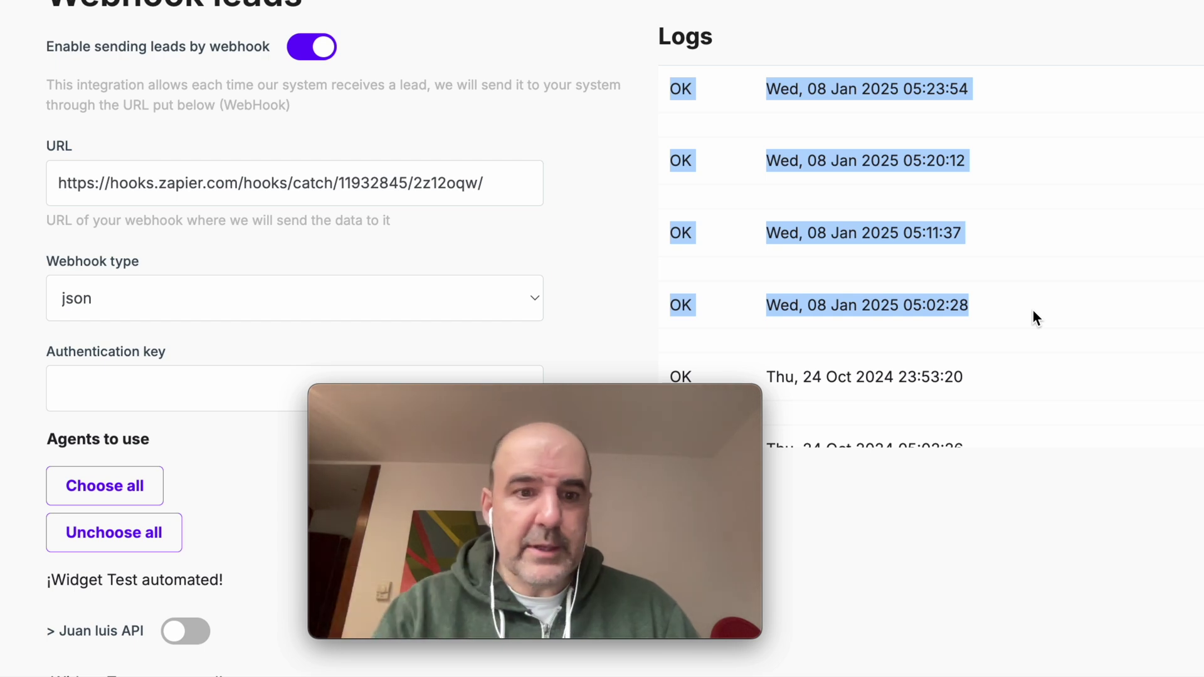
scroll(587, 263, down, 15)
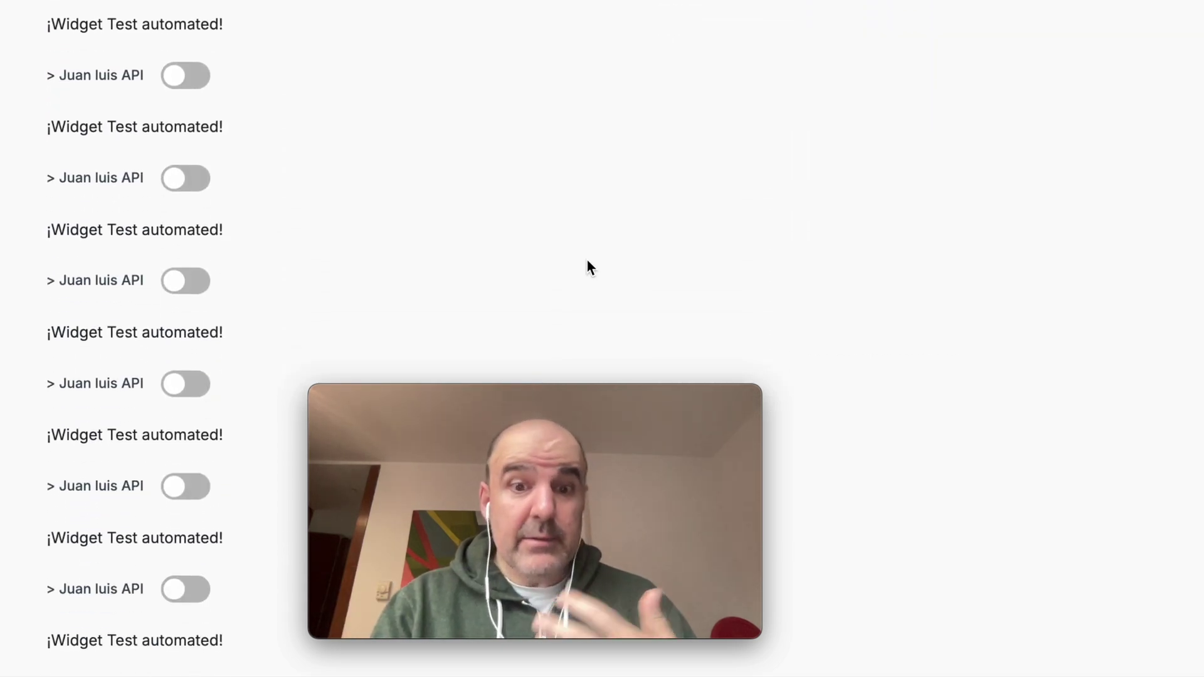
scroll(587, 266, up, 15)
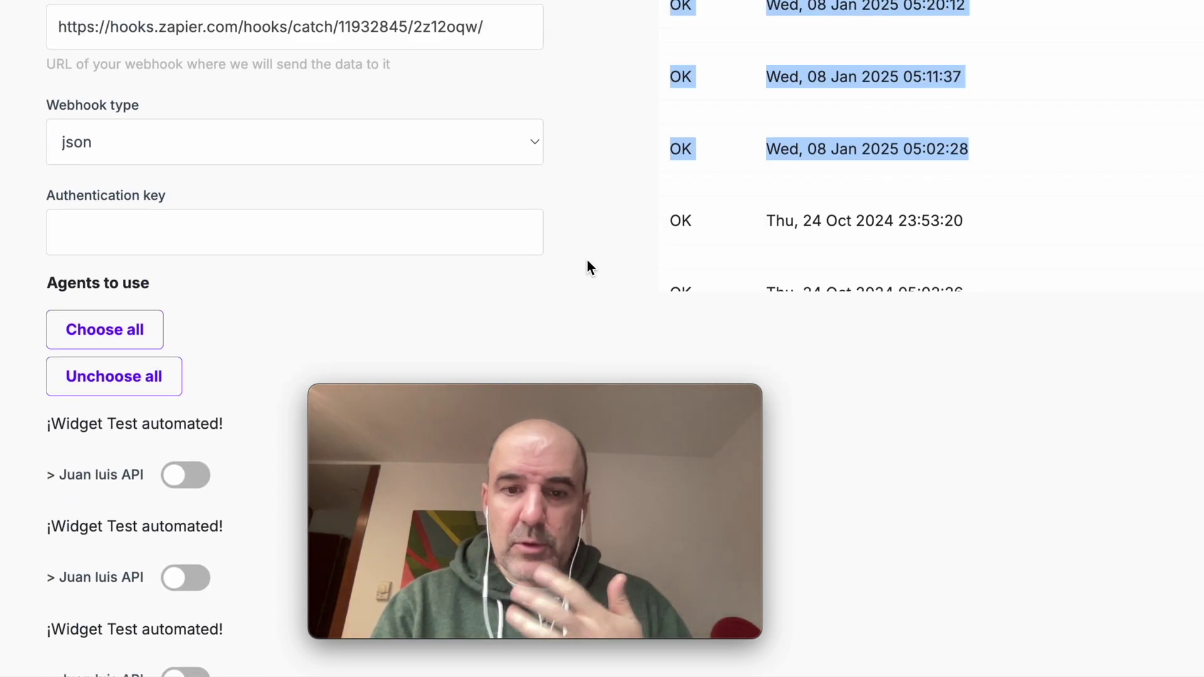
scroll(587, 267, up, 2)
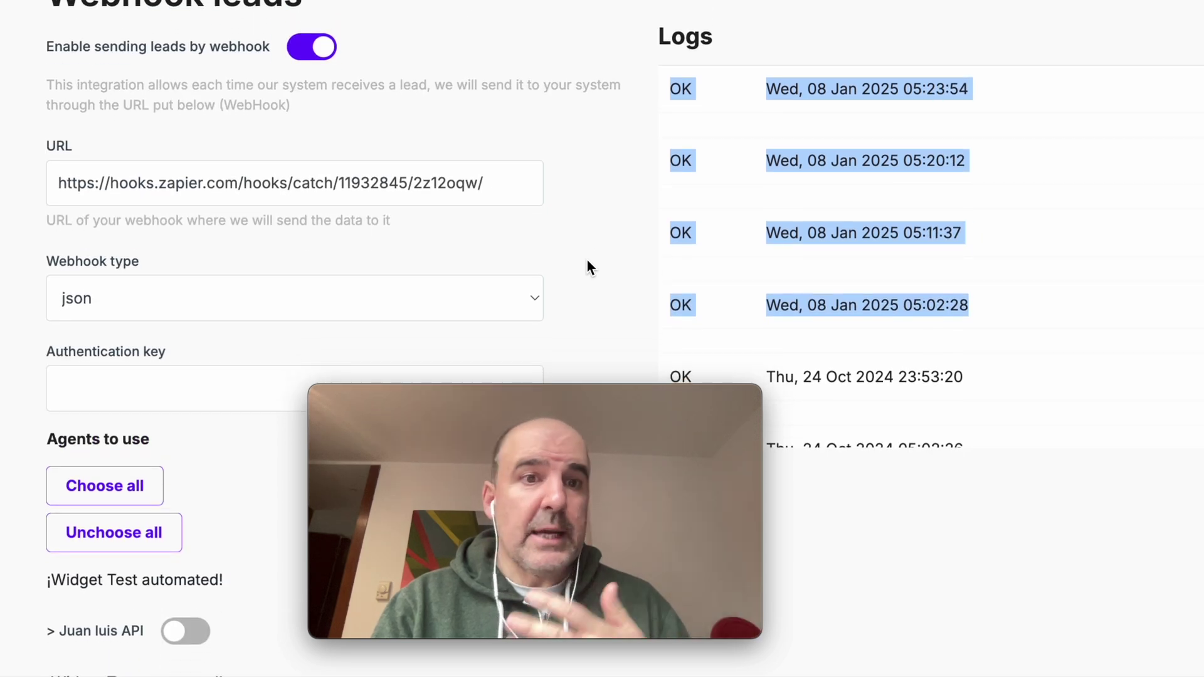